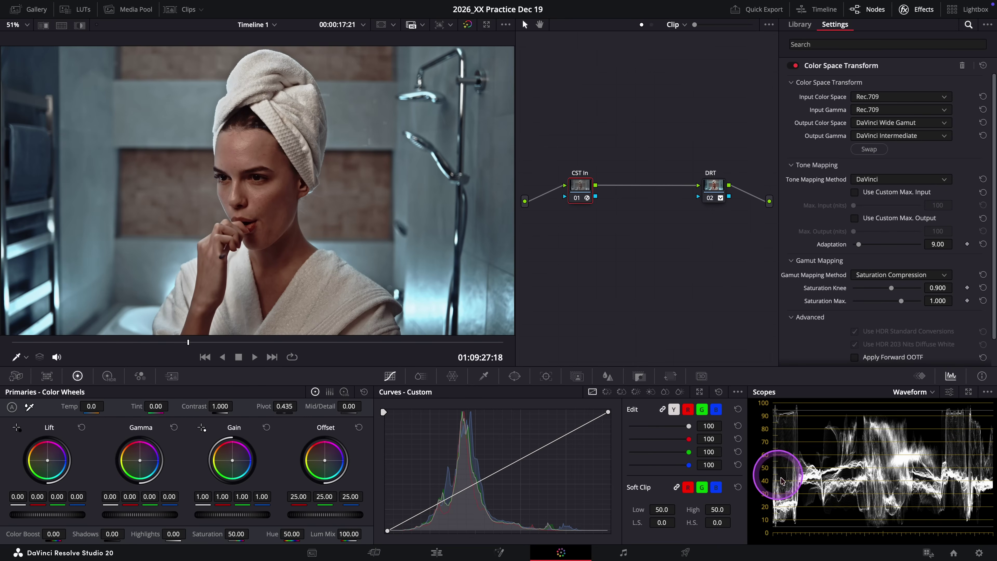
Check Color Management shows DaVinci YRGB with Rec.709 Gamma 2.4 output, then cancel Project Settings
left_click(978, 552)
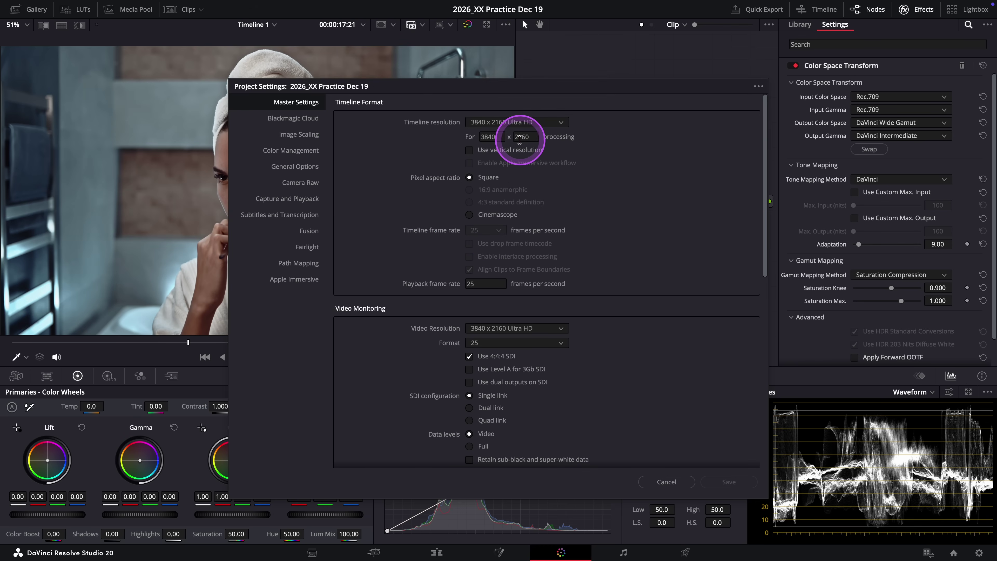
left_click(290, 157)
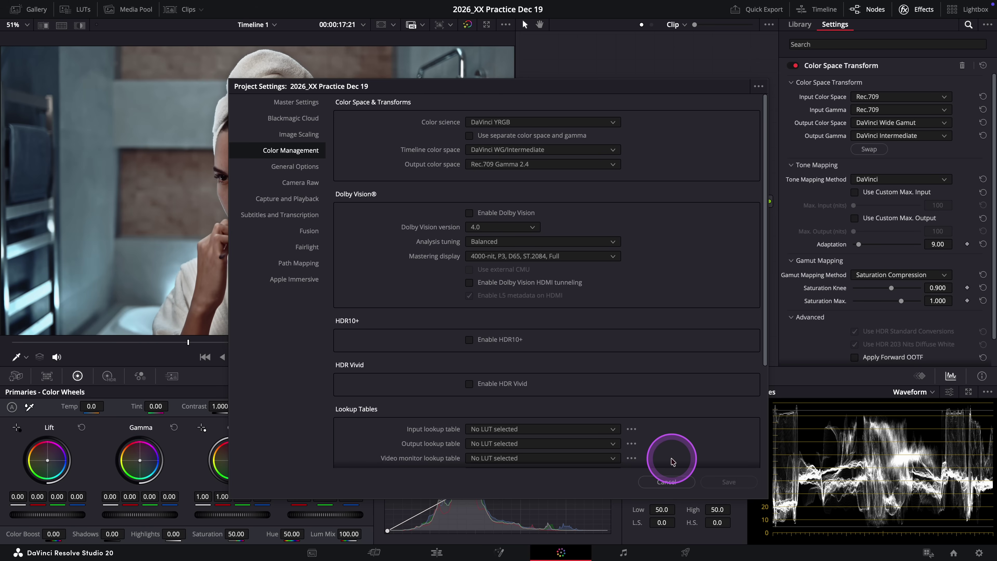
left_click(667, 482)
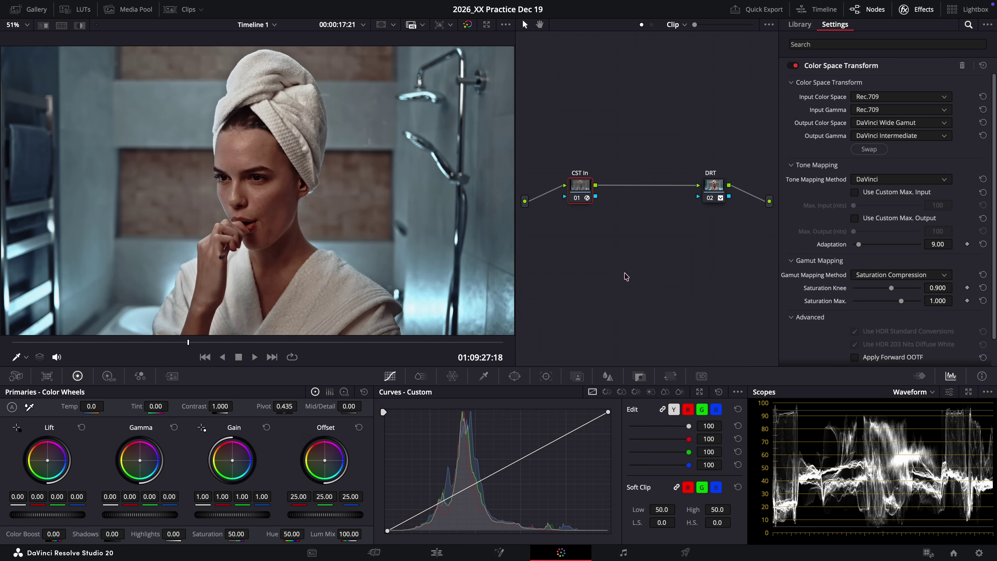
Inspect the CST In and DRT transform settings, then add serial node 03 after CST In
left_click(585, 192)
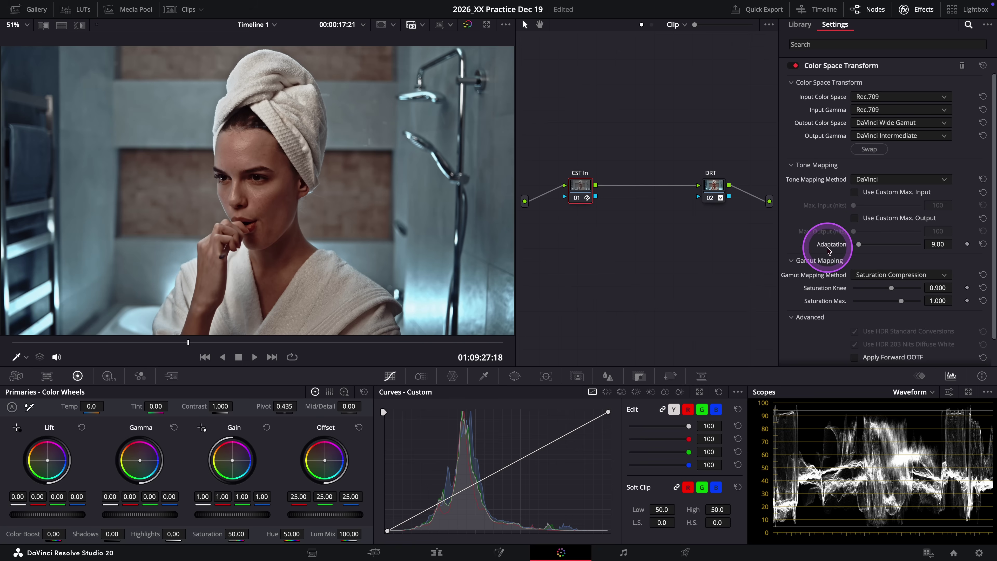
left_click(715, 186)
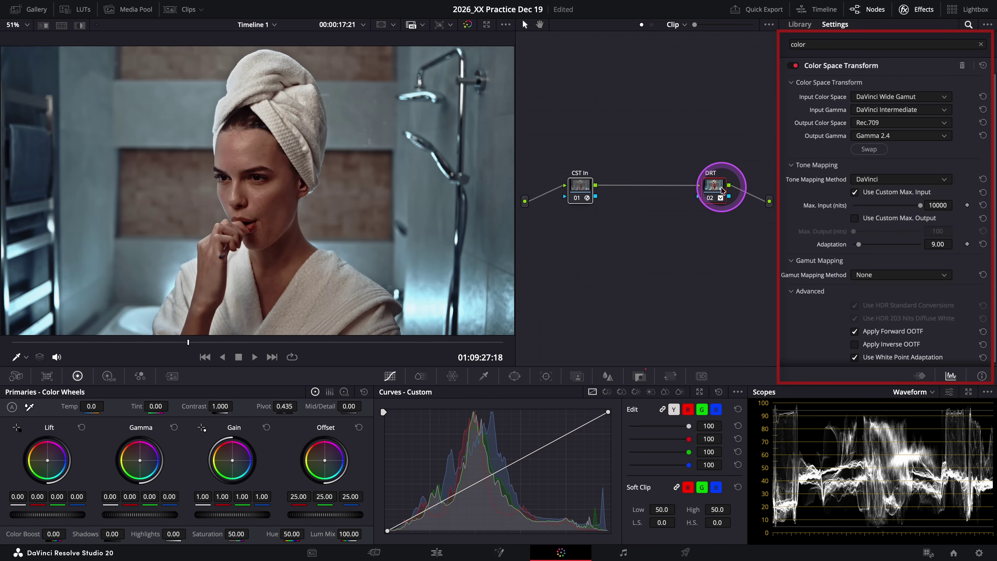
left_click(580, 188)
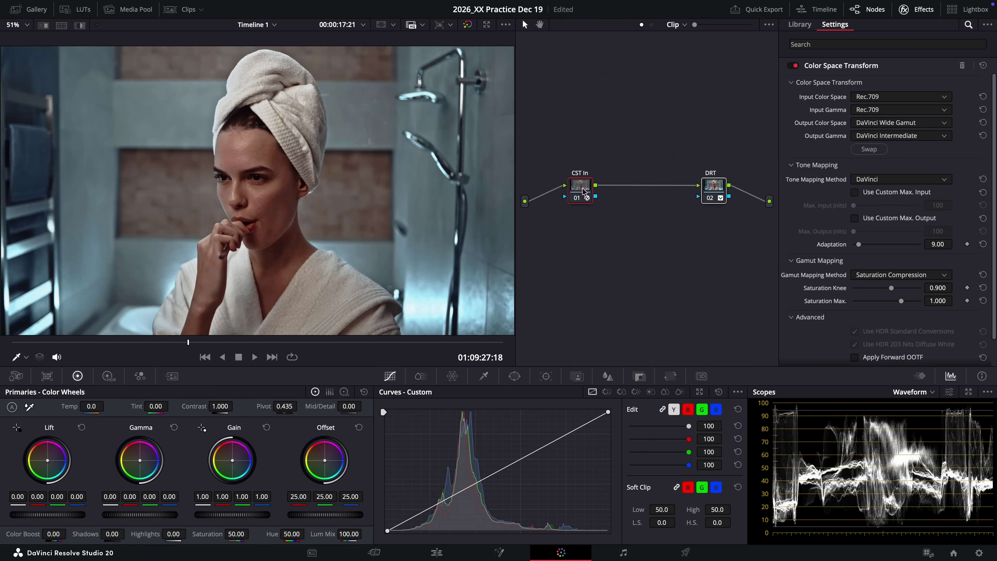
key("alt+s")
left_click(623, 187)
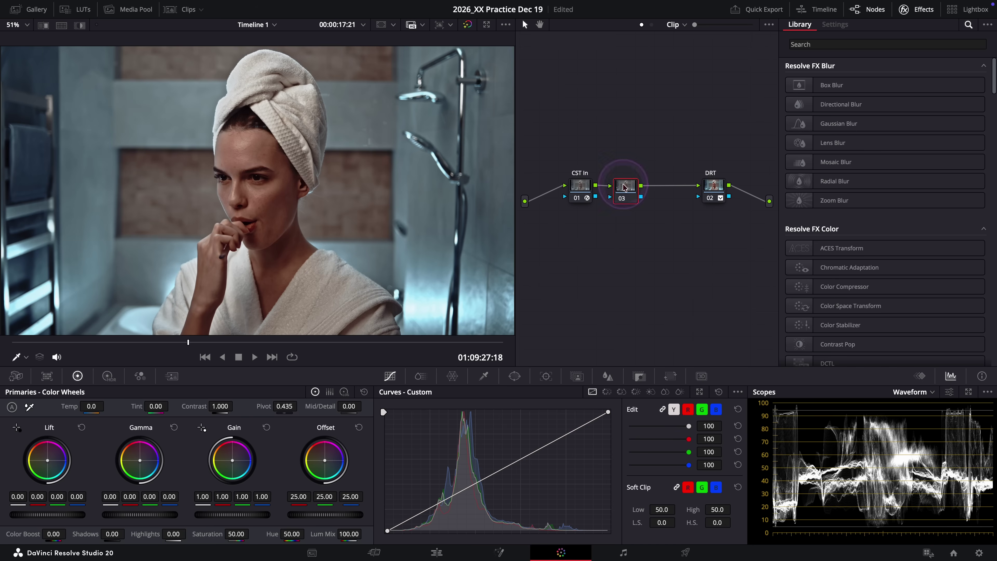
left_click(862, 370)
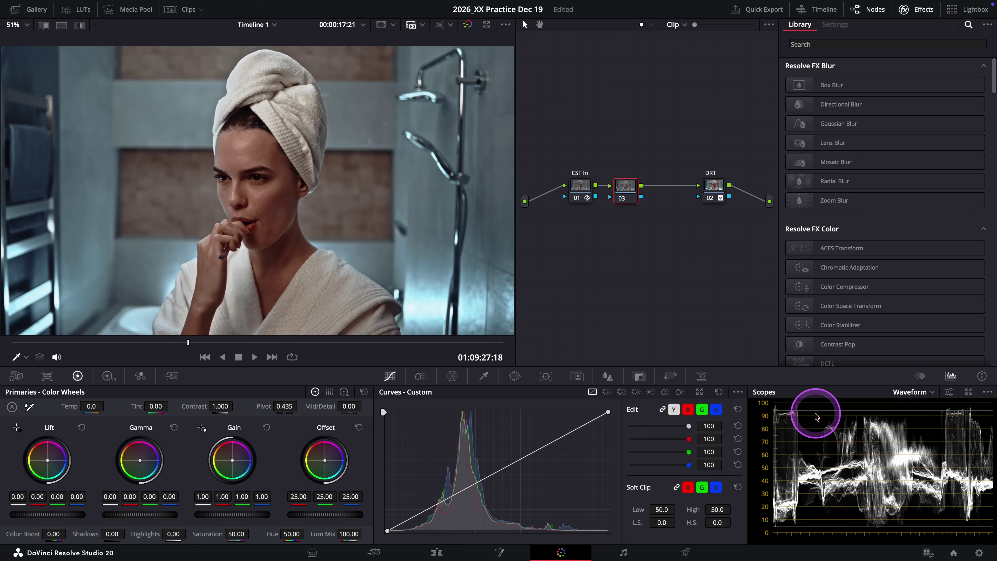
left_click(897, 393)
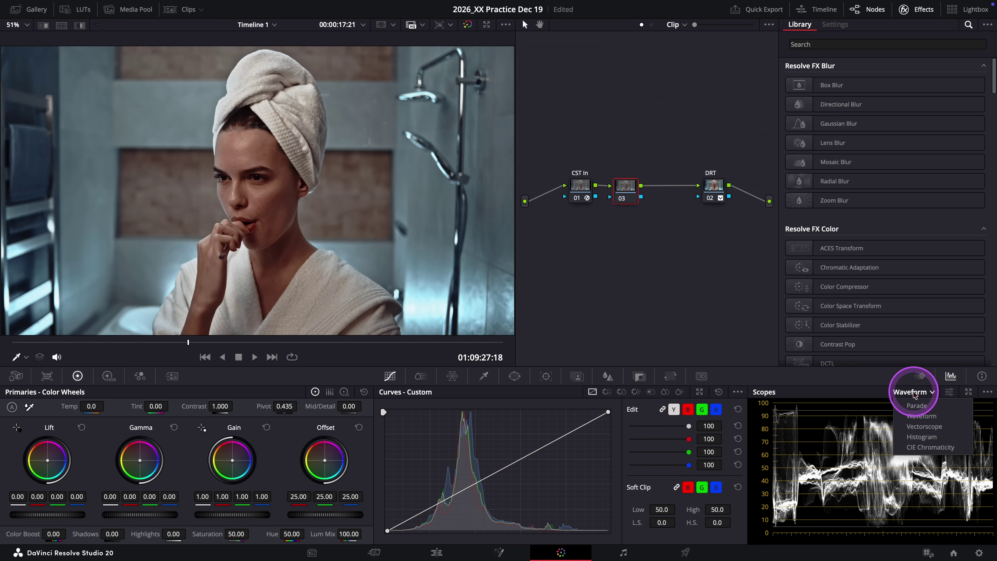
left_click(922, 427)
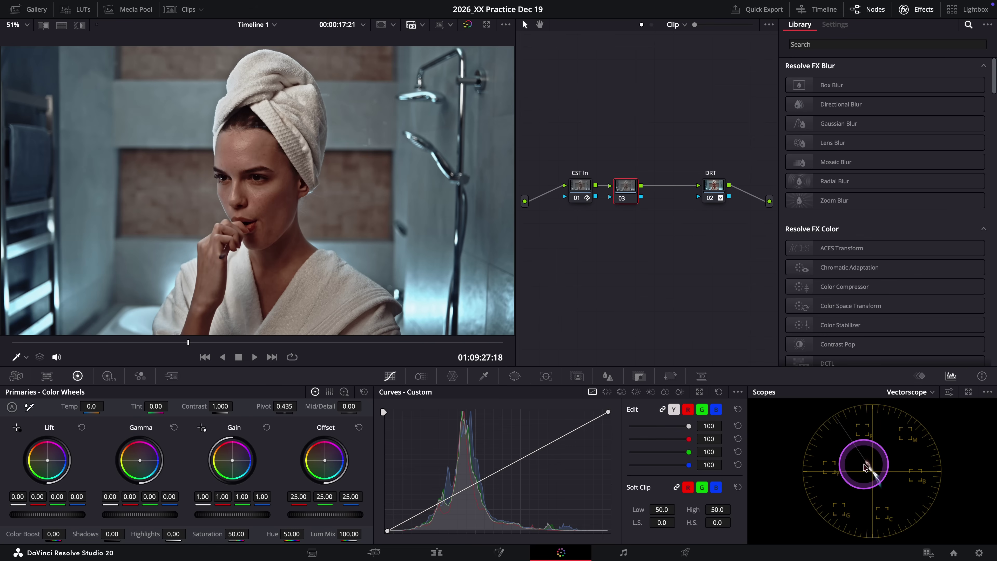
left_click(913, 391)
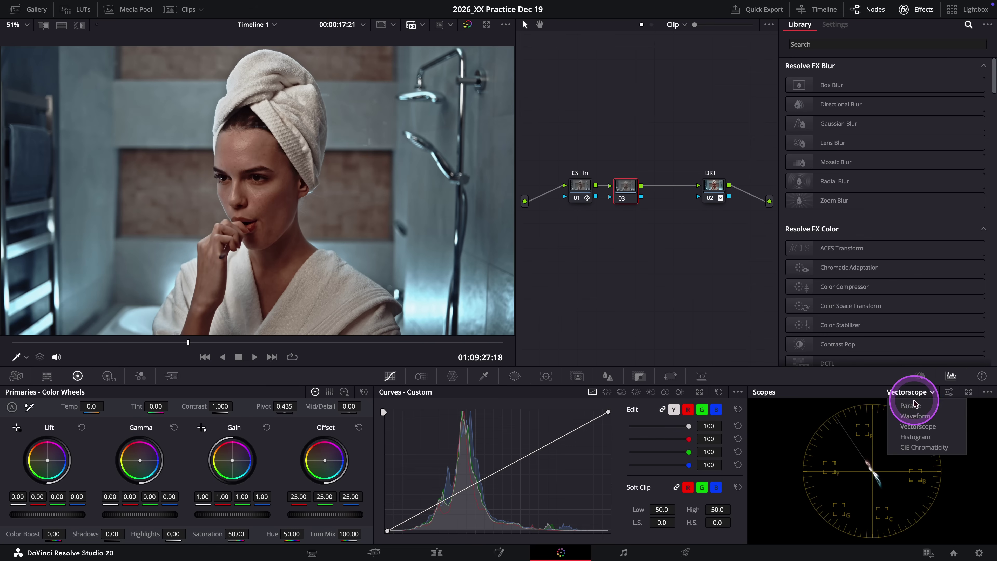
left_click(915, 416)
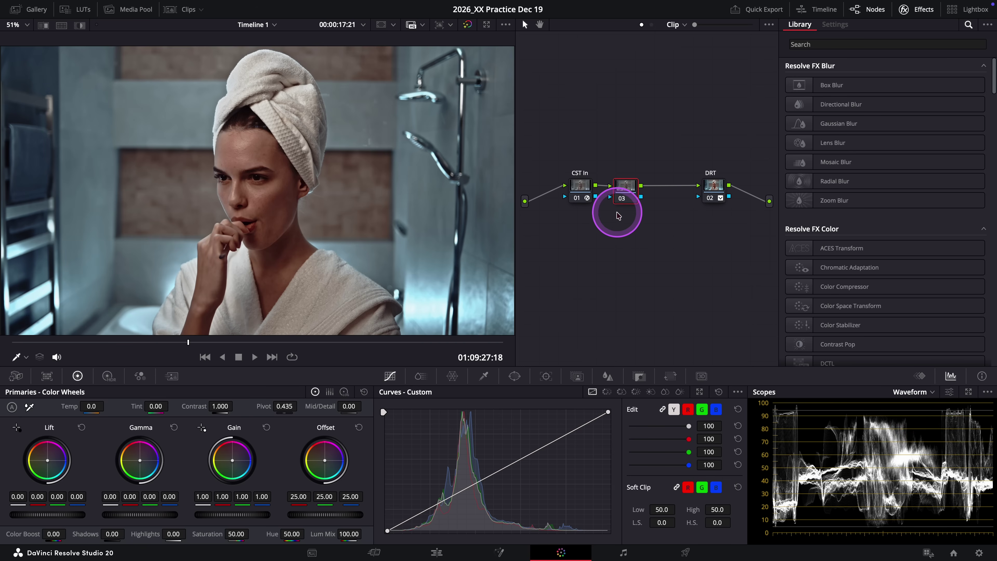
Label node 03 'High'
double_click(628, 186)
type("High")
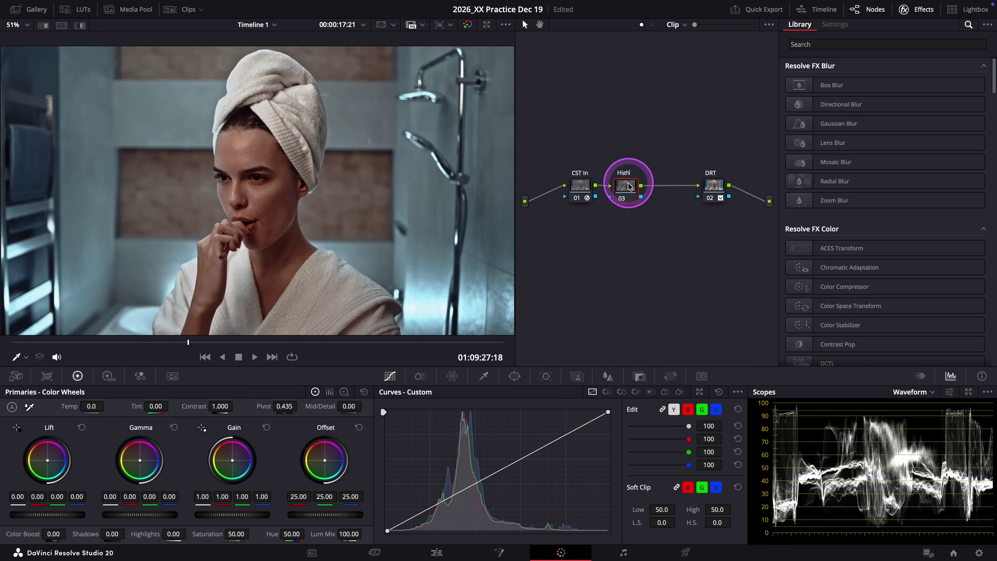
key("Return")
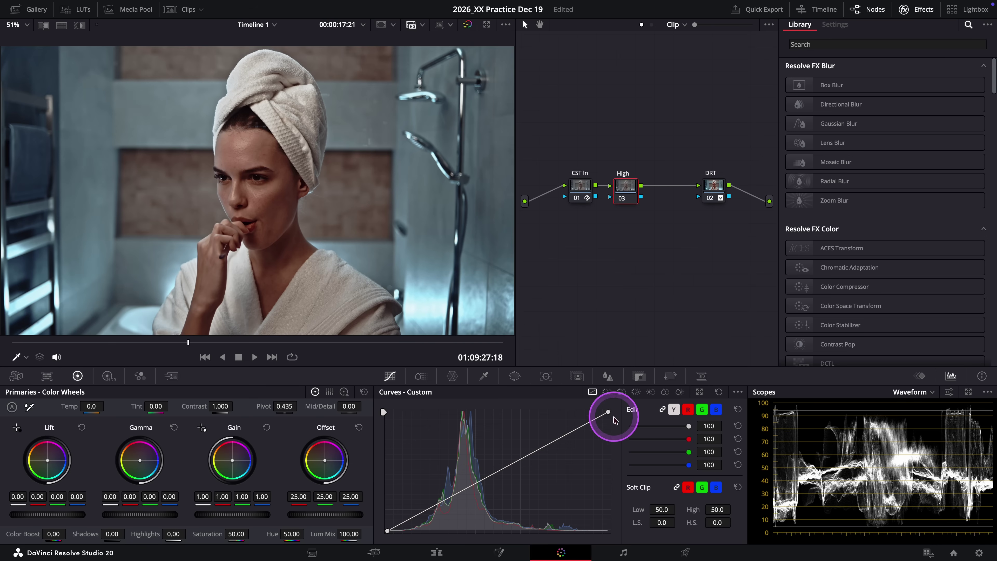
Enable editable splines and shape the custom curve: raise a midpoint and lower the top end
left_click(737, 397)
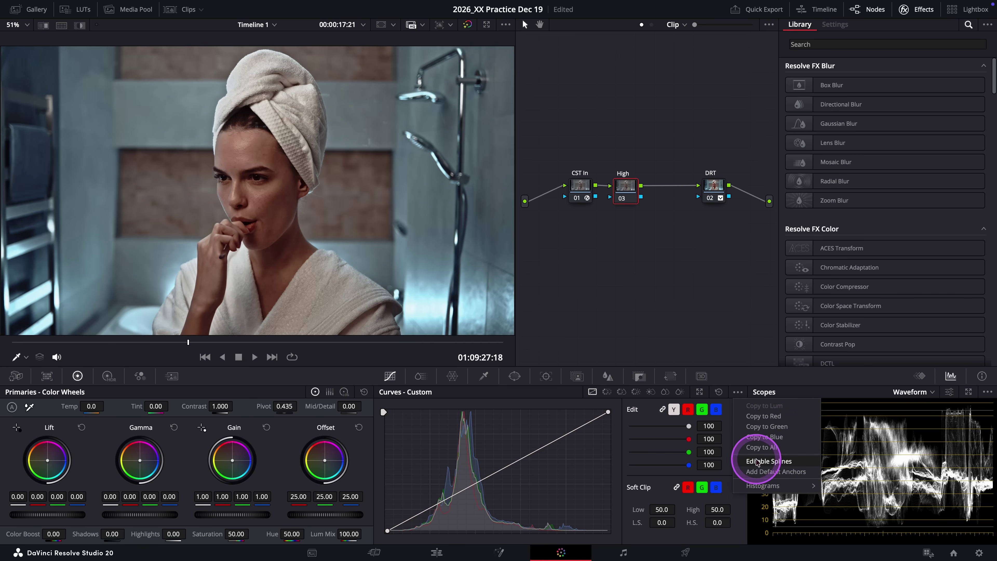
left_click(769, 461)
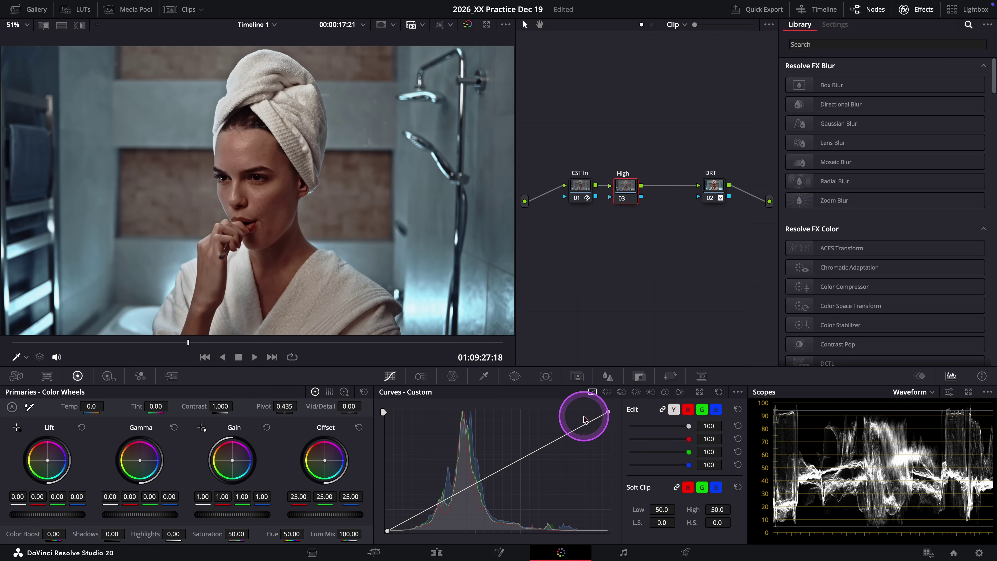
left_click_drag(534, 453, 536, 460)
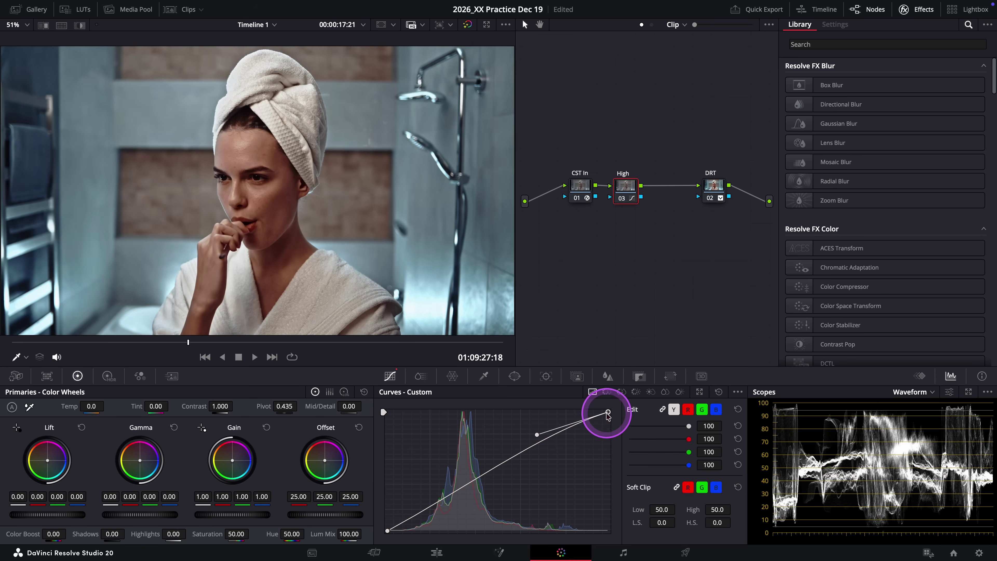
left_click_drag(606, 410, 608, 434)
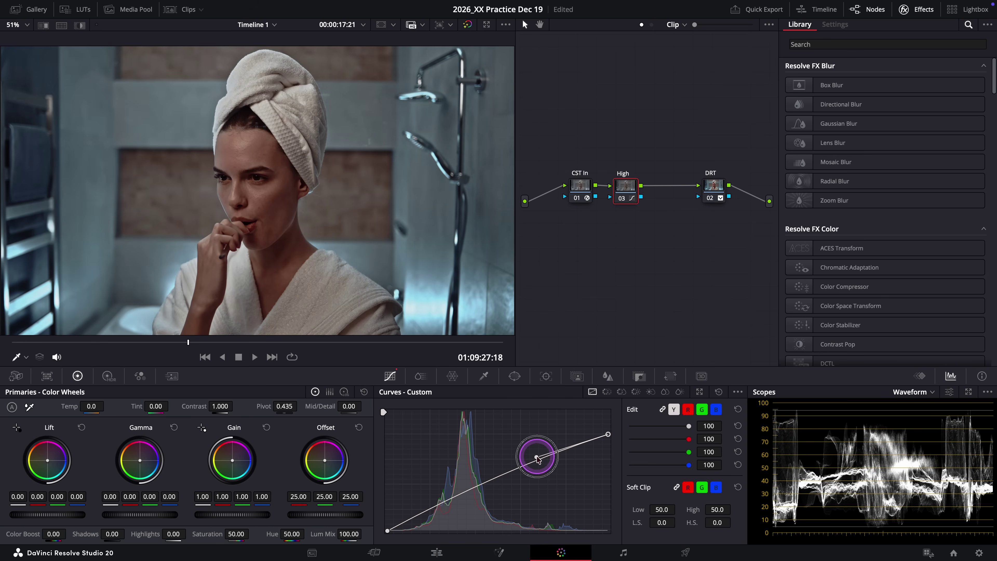
mouse_move(536, 460)
left_mouse_down()
mouse_move(535, 440)
mouse_move(532, 449)
left_mouse_up()
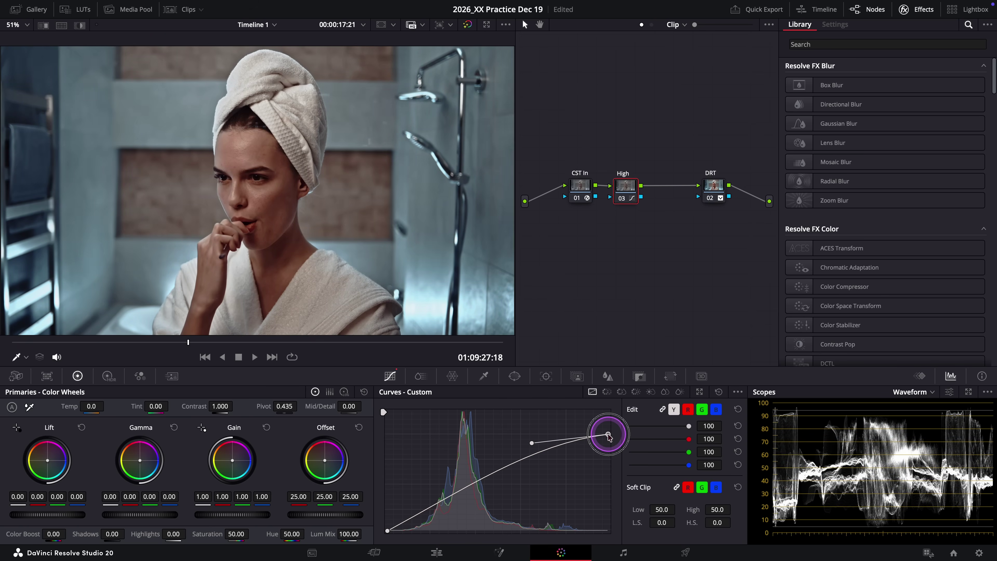
left_click_drag(607, 434, 608, 441)
left_click(532, 450)
left_click_drag(534, 451, 533, 450)
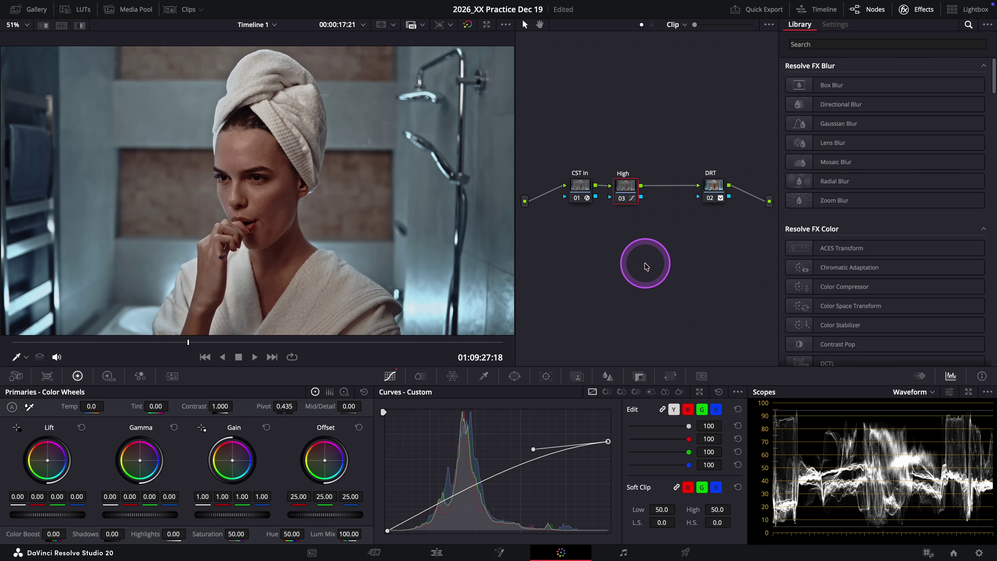
Bypass and re-enable the High node to compare, nudging the midpoint slightly lower
left_click(620, 199)
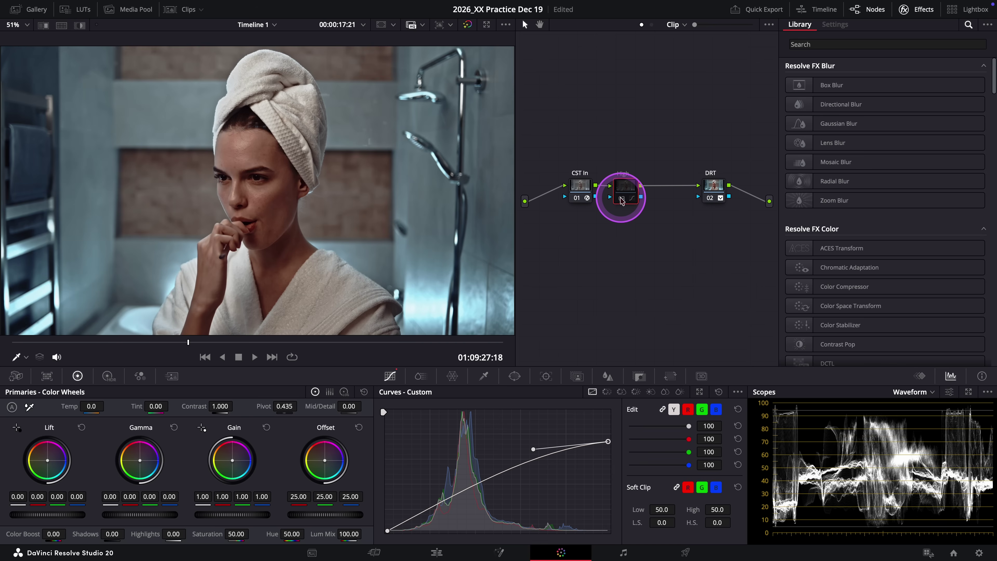
left_click(621, 198)
left_click(622, 199)
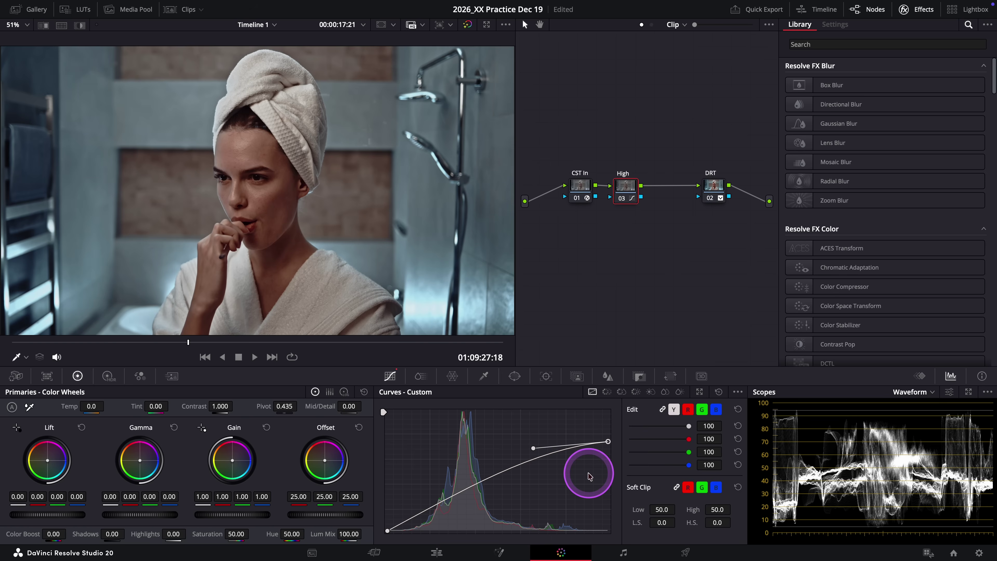
left_click_drag(533, 447, 534, 453)
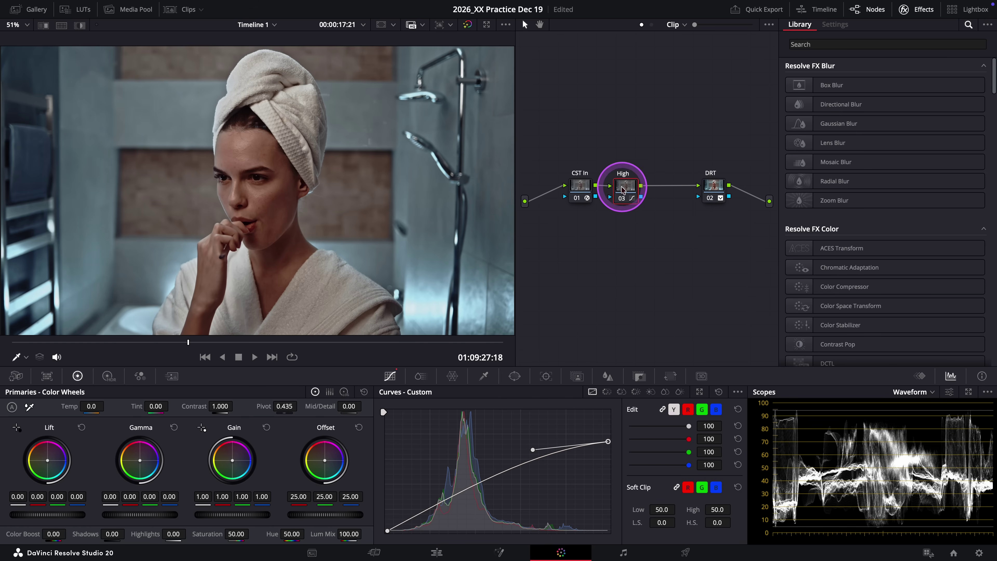
left_click(621, 199)
left_click(623, 200)
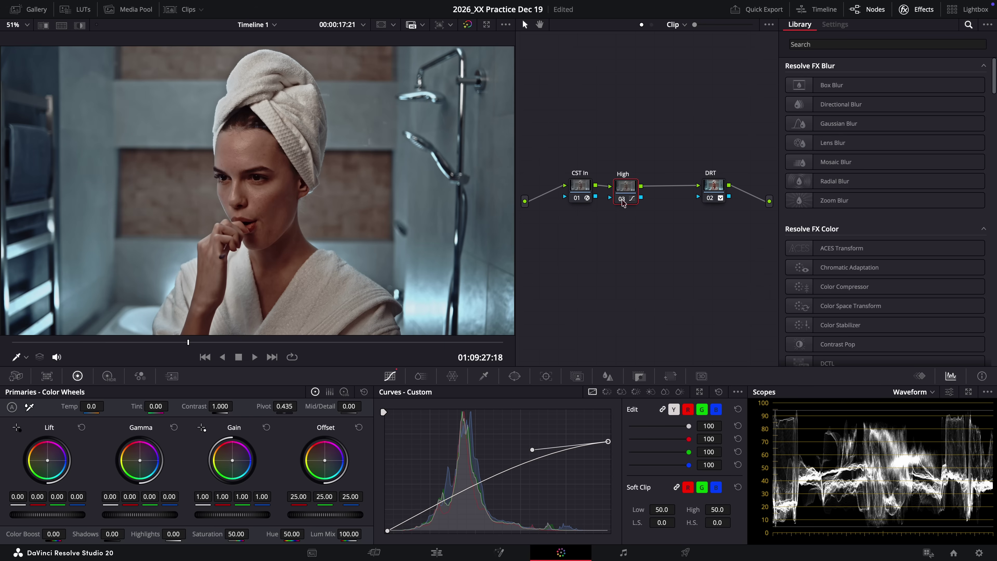
Add serial node 04 after the High node
right_click(623, 200)
left_click(683, 232)
left_click(768, 250)
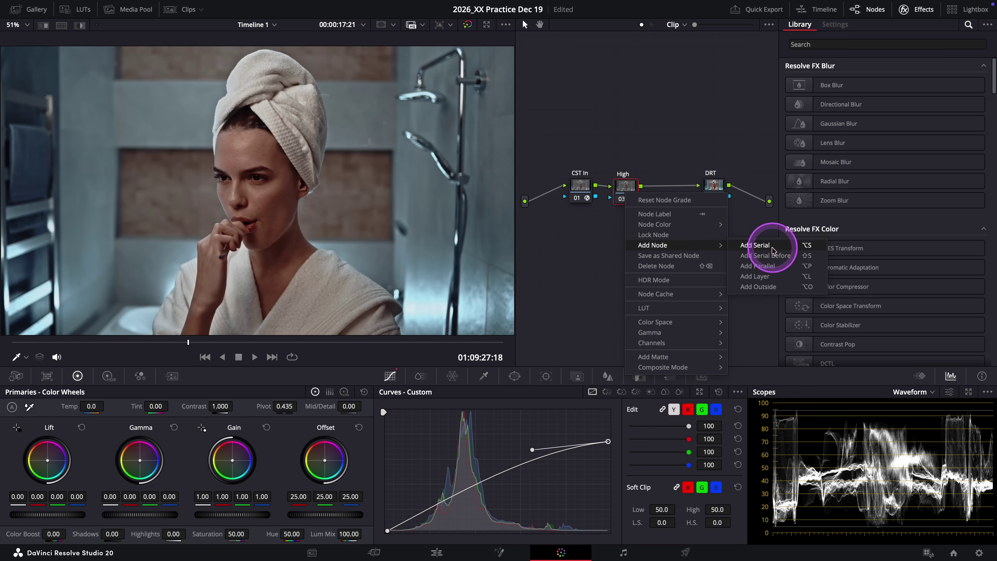
left_click(723, 192)
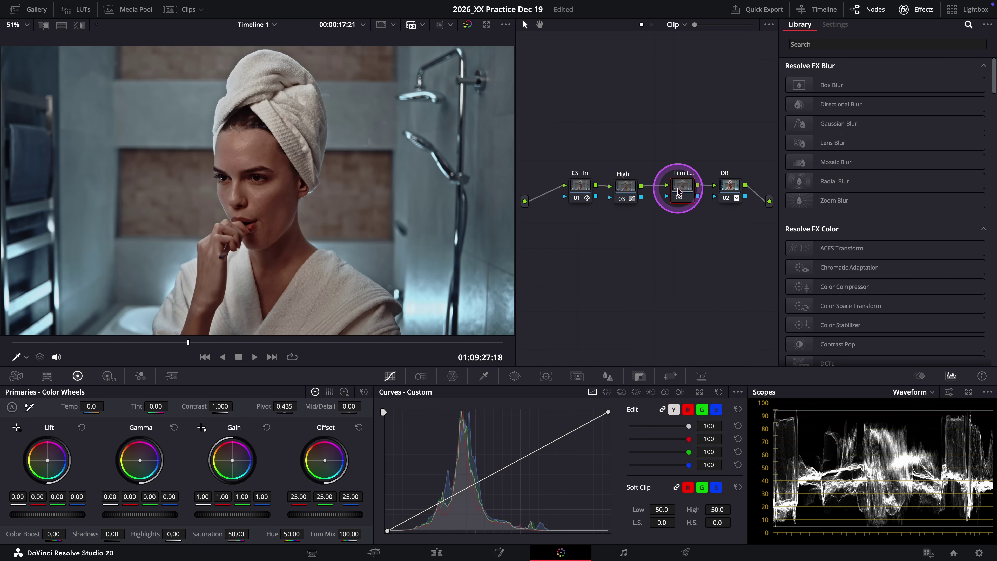
Apply Film Look Creator from the Effects library to node 04
left_click(753, 148)
left_click(831, 43)
type("Film Loo")
left_click_drag(834, 85, 679, 189)
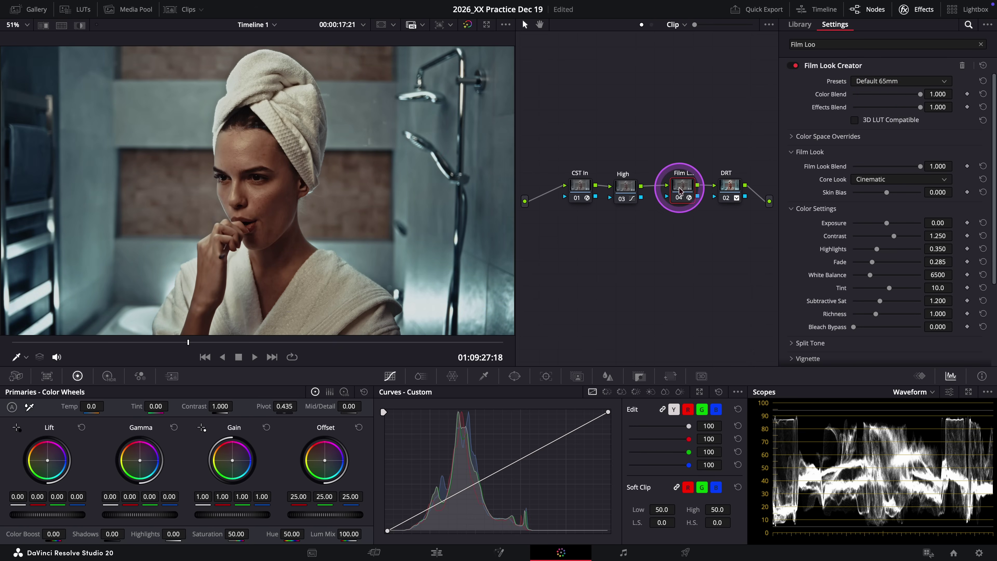
Choose the Clean Slate preset and raise Film Look Blend to about 0.52
left_click(889, 94)
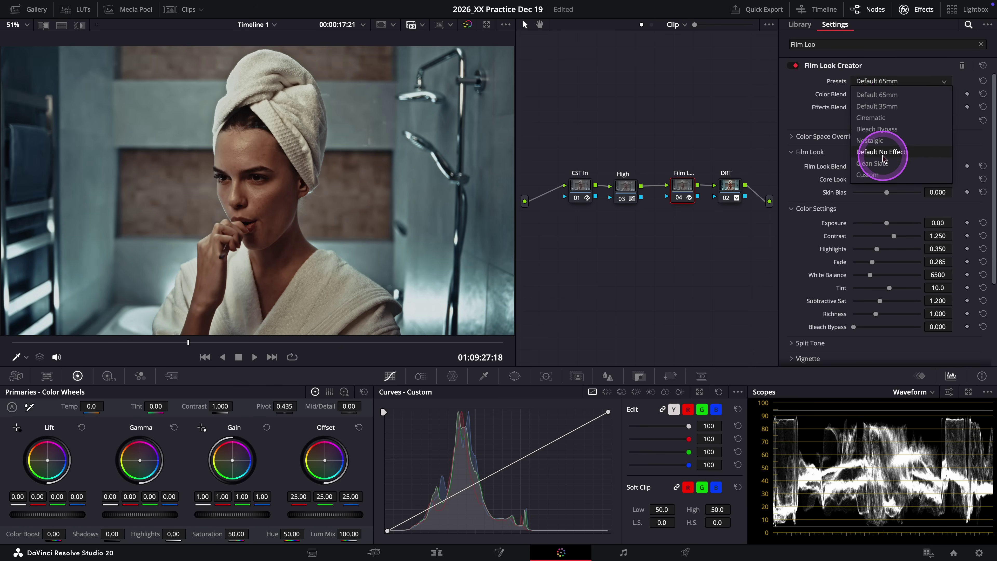
left_click(882, 163)
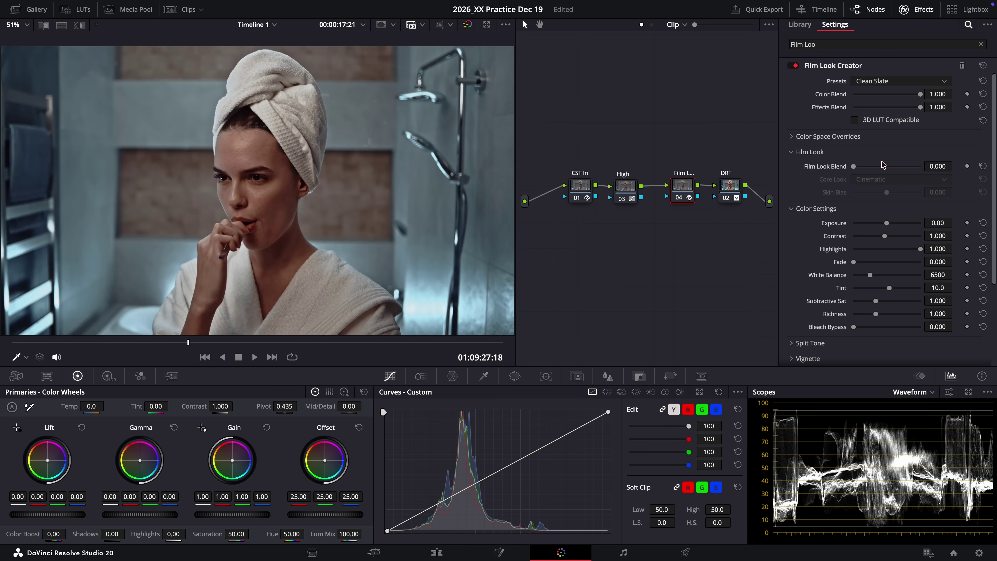
left_click_drag(865, 164, 899, 167)
Try the Rochester, Akasaka and Elated core looks, settling on Vintage
left_click(888, 179)
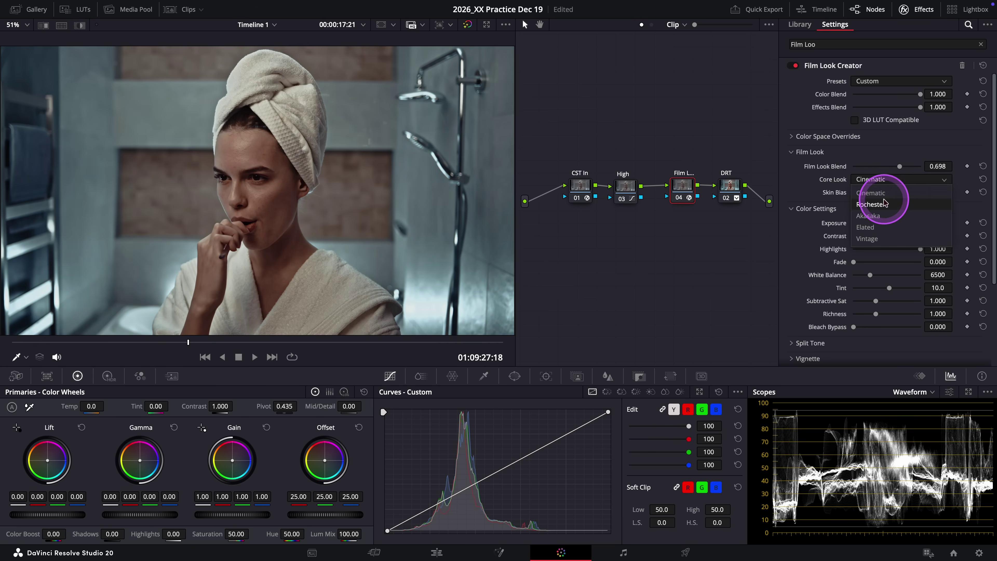
left_click(883, 209)
left_click(889, 178)
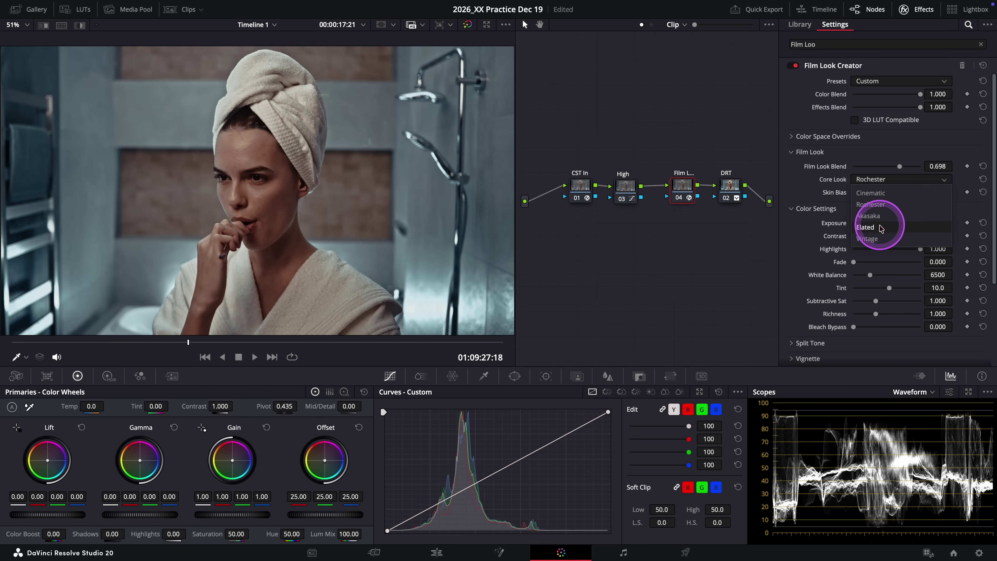
left_click(888, 190)
left_click(888, 180)
left_click(881, 226)
left_click(893, 179)
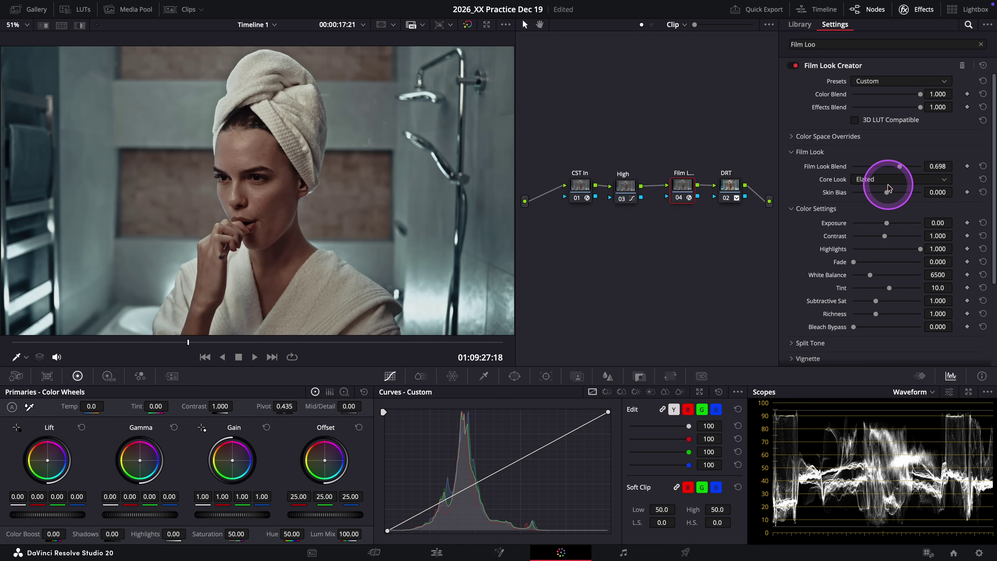
left_click(872, 238)
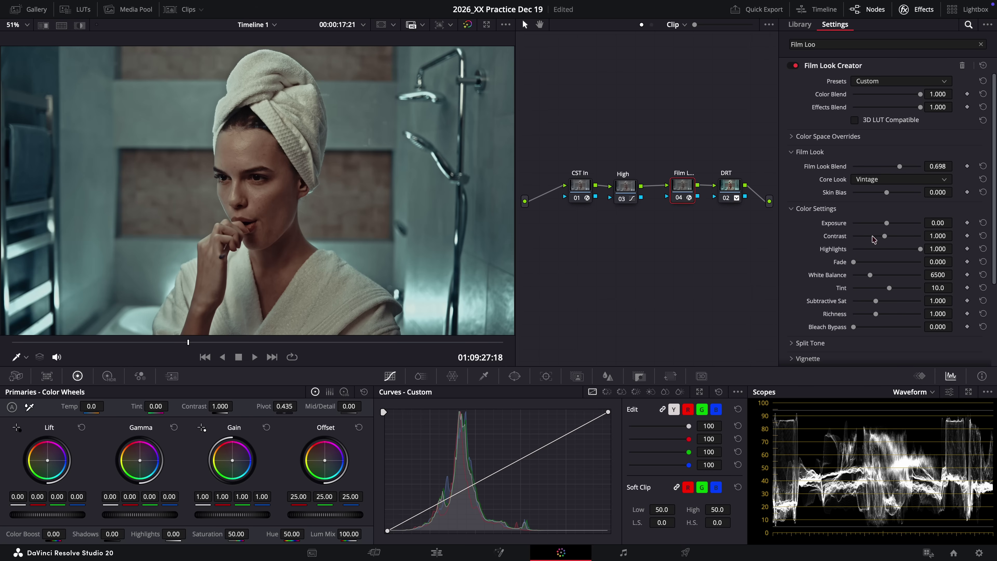
Trim Film Look Blend down to 0.512 and bypass node 04 to compare
left_click(873, 239)
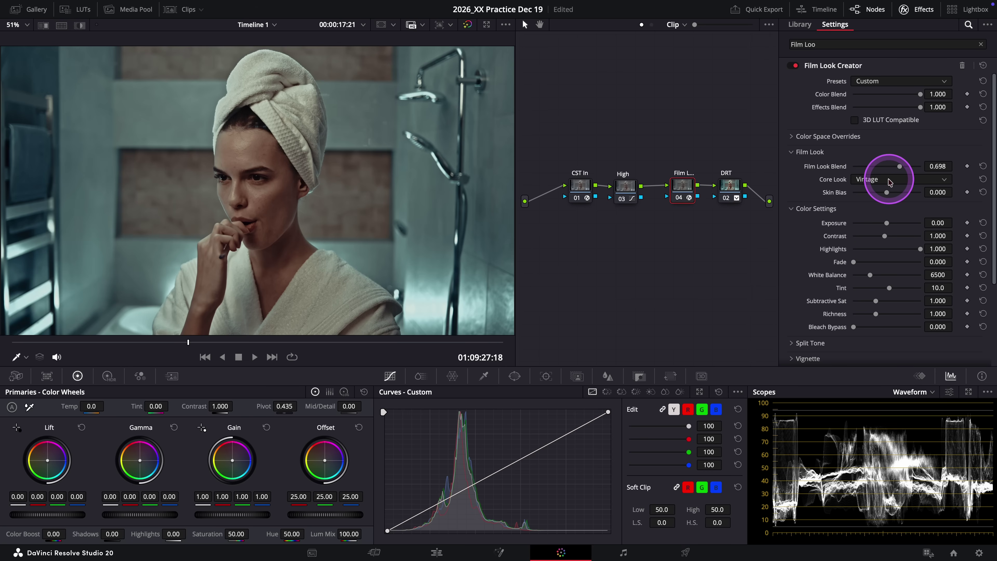
left_click_drag(899, 166, 888, 168)
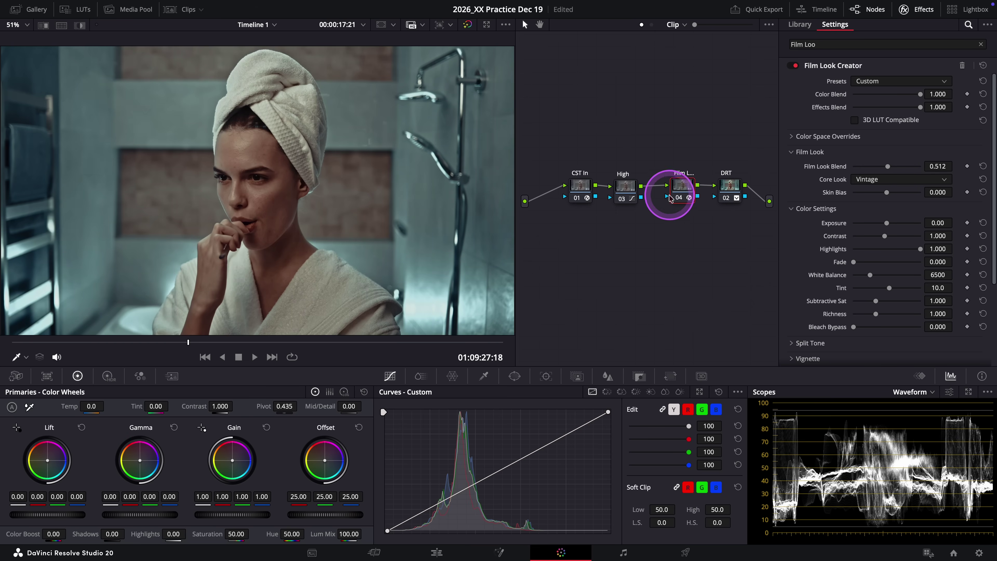
left_click(680, 200)
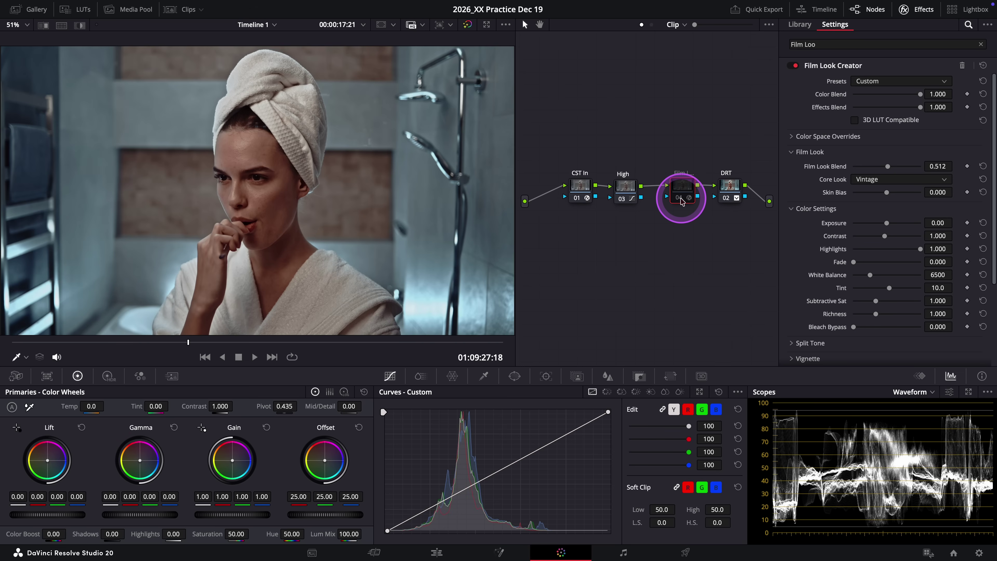
Re-enable node 04 and set Subtractive Sat to 1.326 and Tint to -8.1
left_click(681, 201)
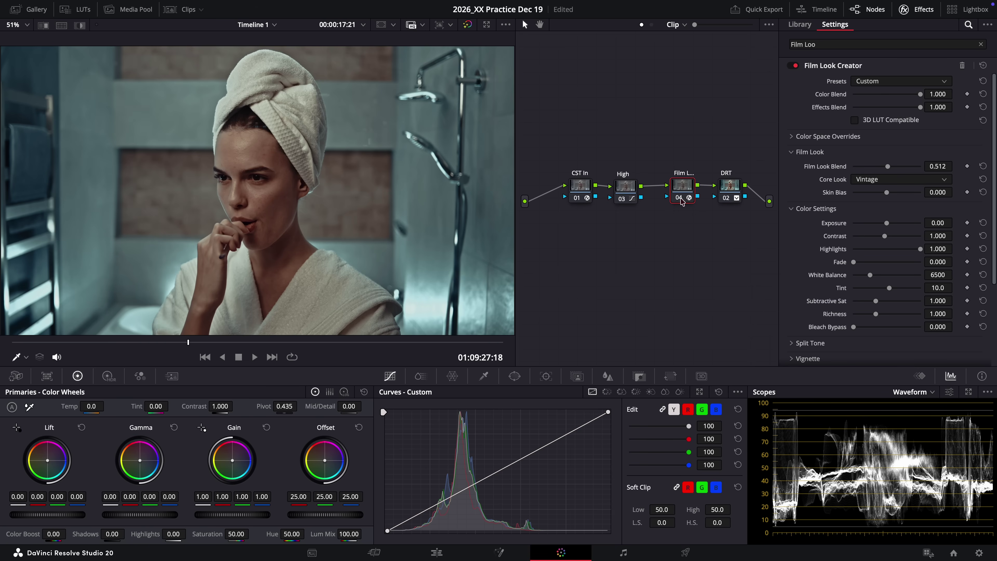
scroll(890, 202, "down", 2)
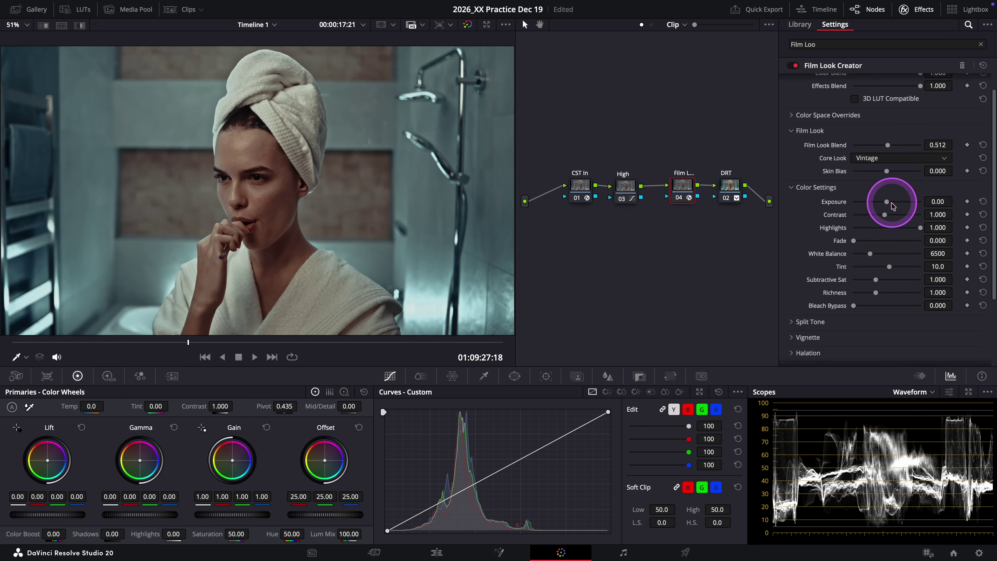
scroll(891, 205, "down", 4)
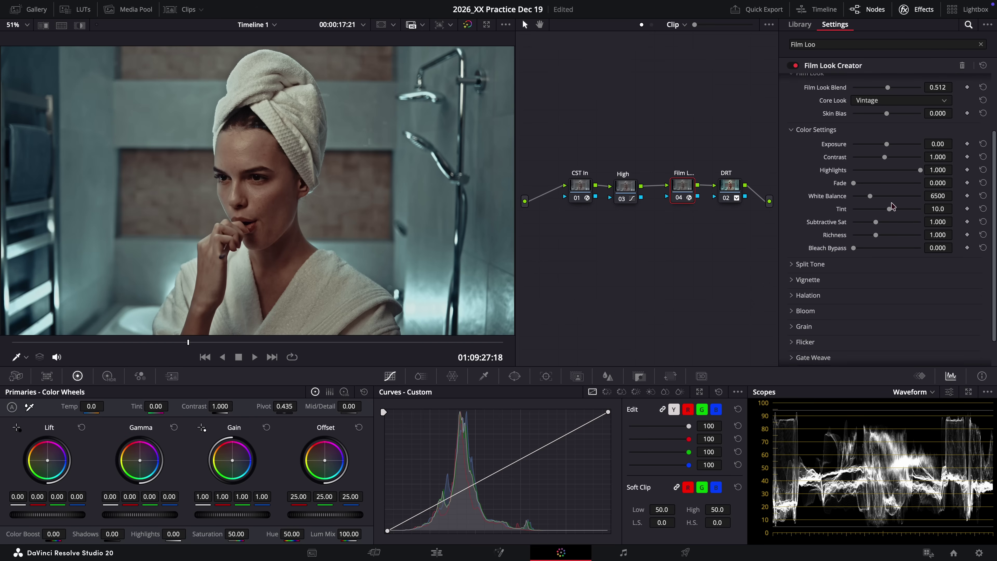
left_click_drag(876, 223, 867, 195)
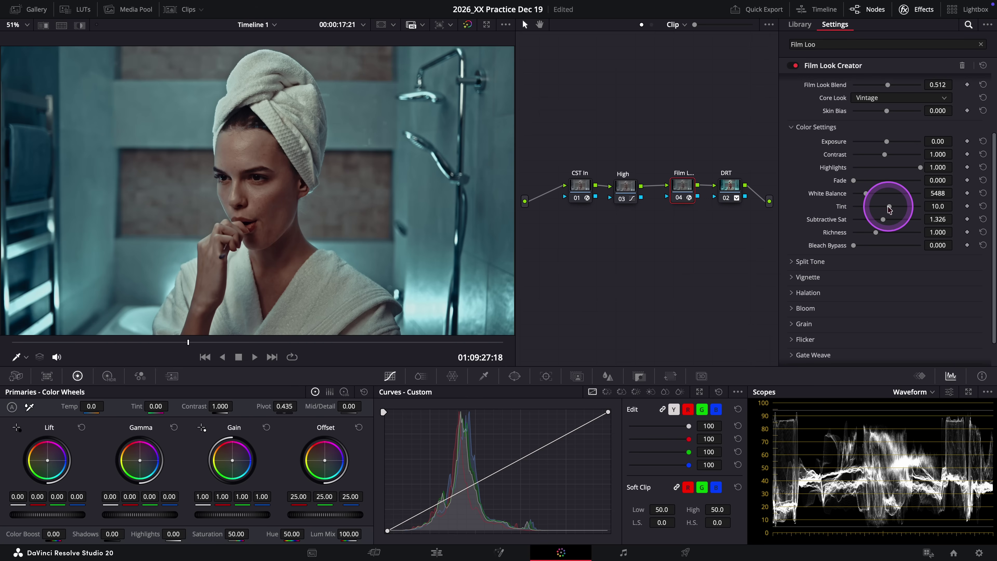
left_click_drag(889, 209, 885, 210)
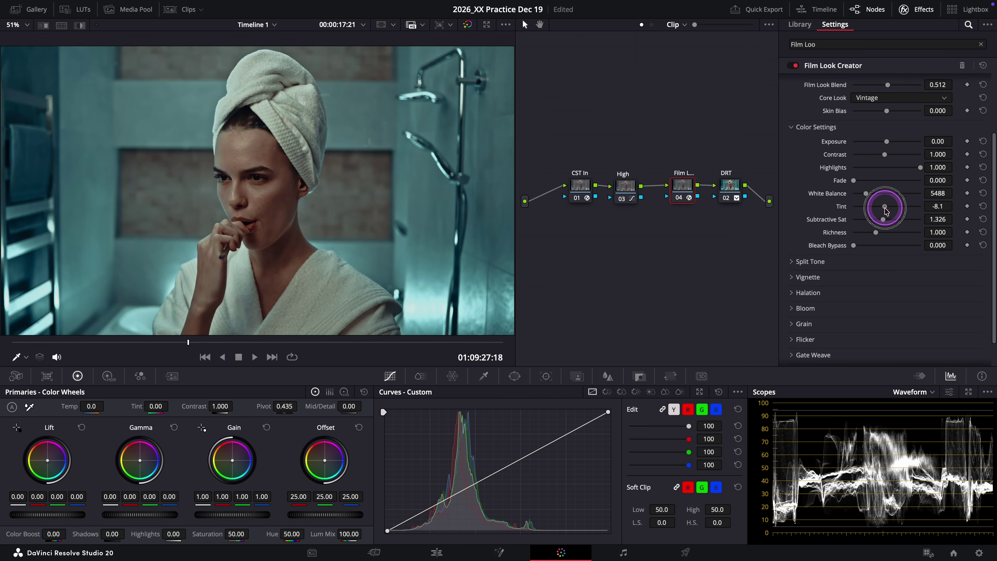
Toggle node 04 off and on to compare the cooled film look
left_click(679, 200)
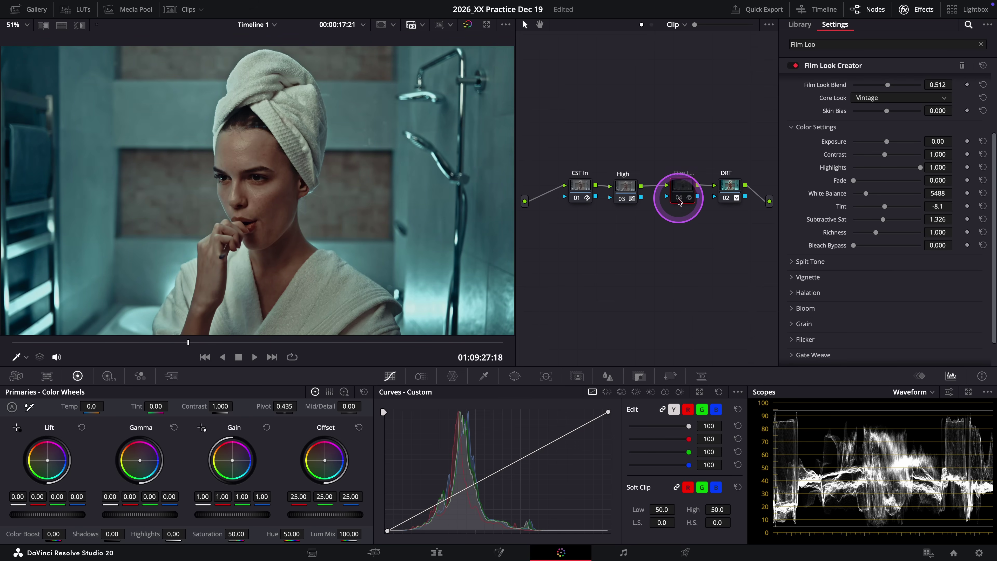
left_click(678, 199)
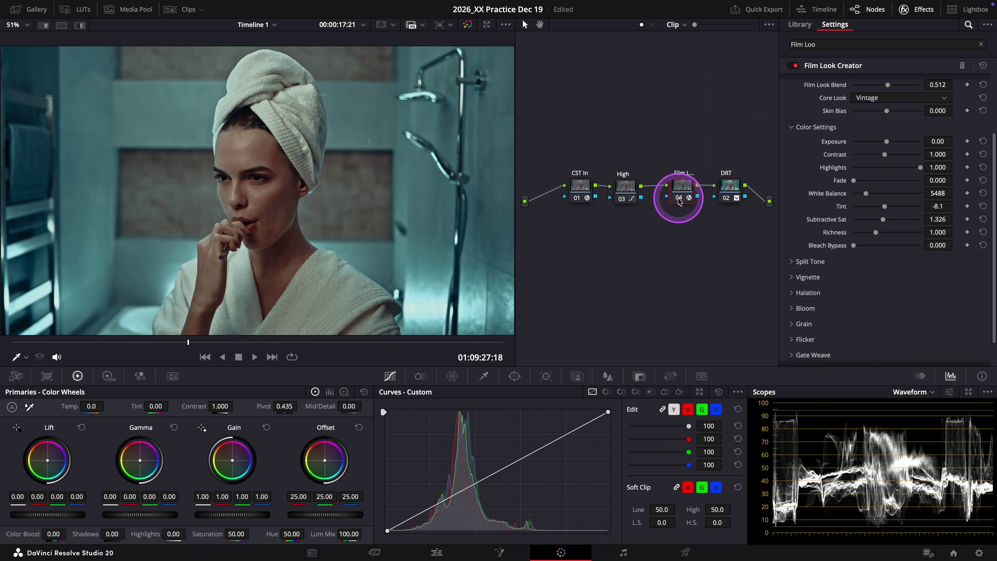
left_click(679, 200)
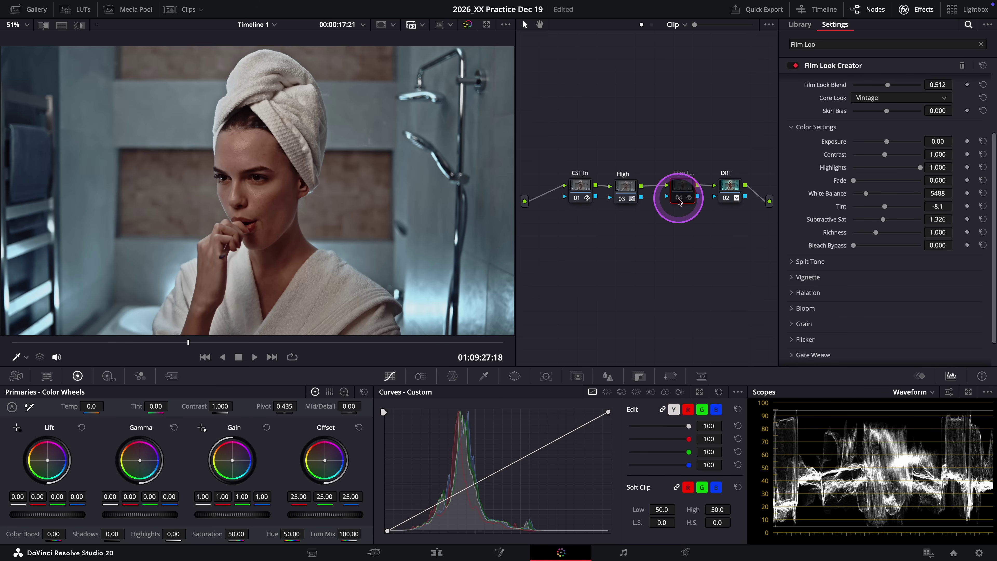
left_click(678, 199)
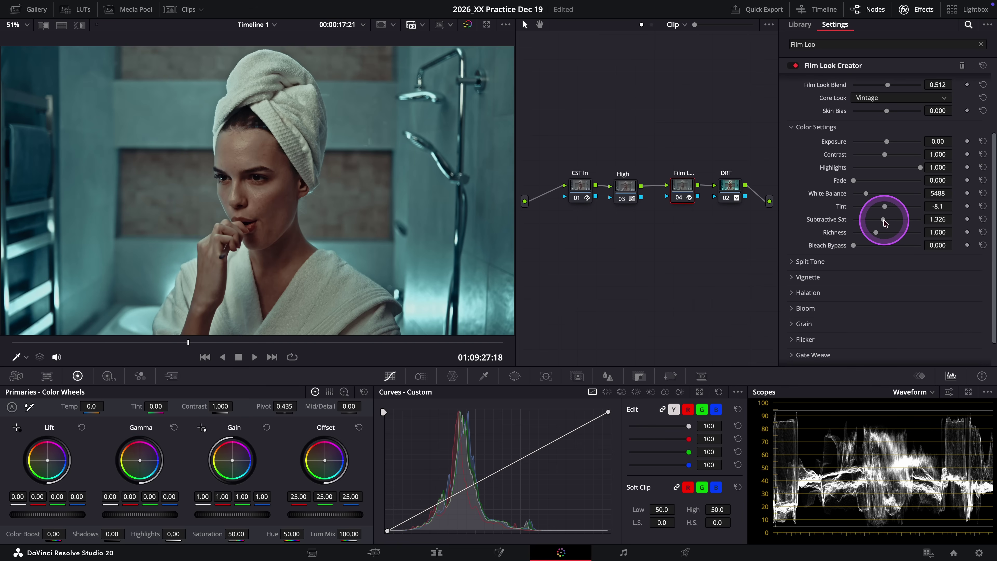
Raise Subtractive Sat to 1.558, compare with node 04 bypassed, and set Fade to 0.132
left_click_drag(885, 223, 889, 223)
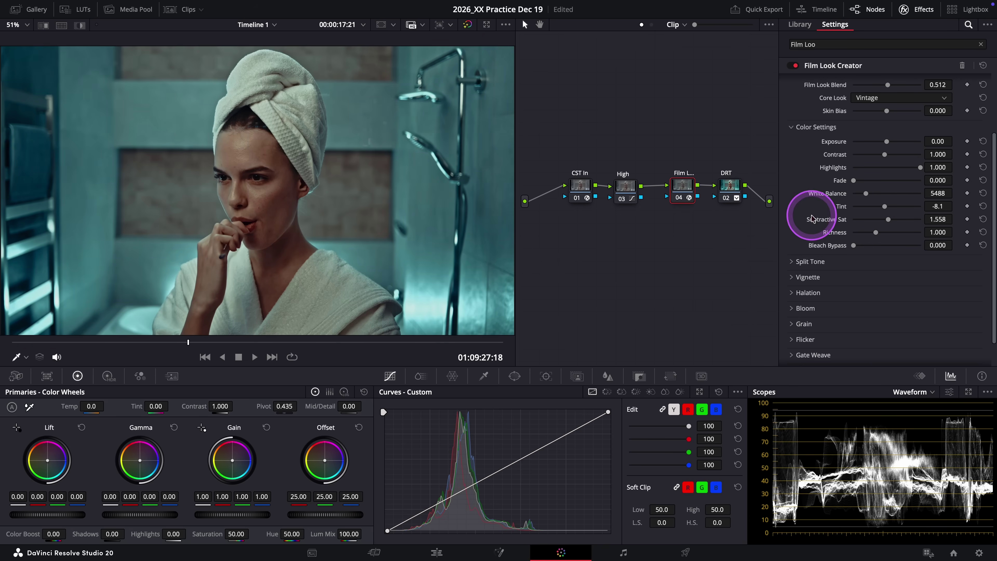
left_click(679, 199)
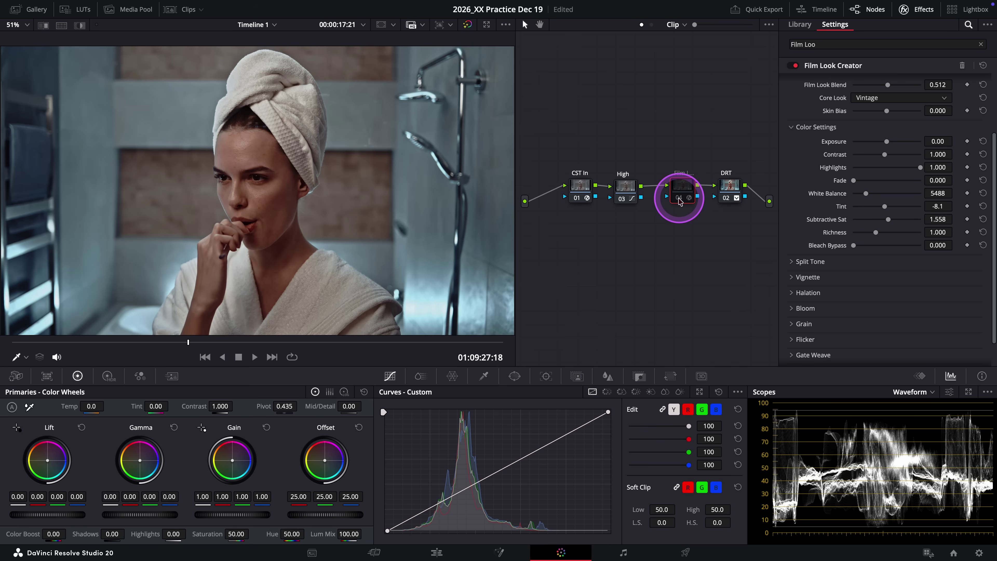
left_click(679, 199)
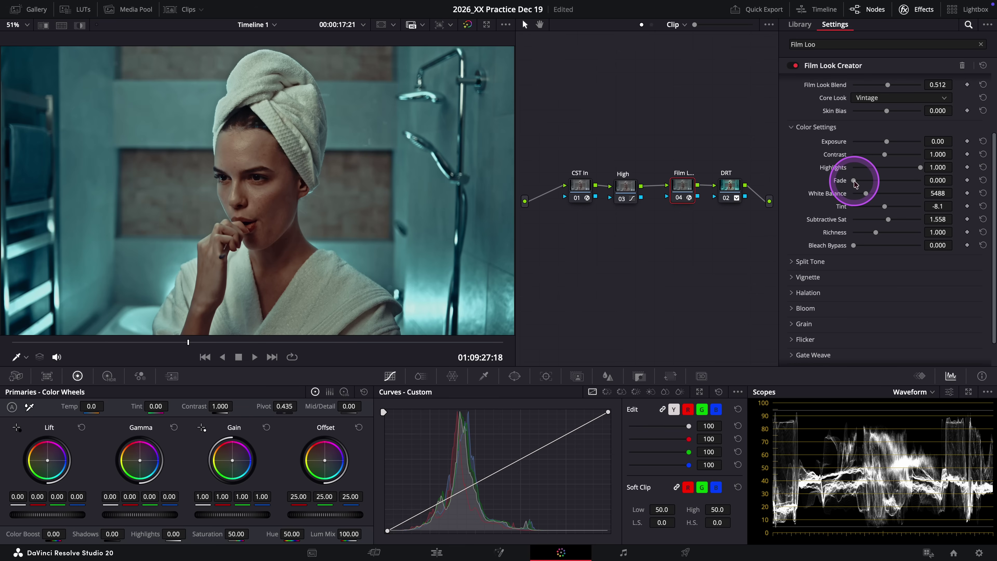
left_click_drag(854, 182, 861, 181)
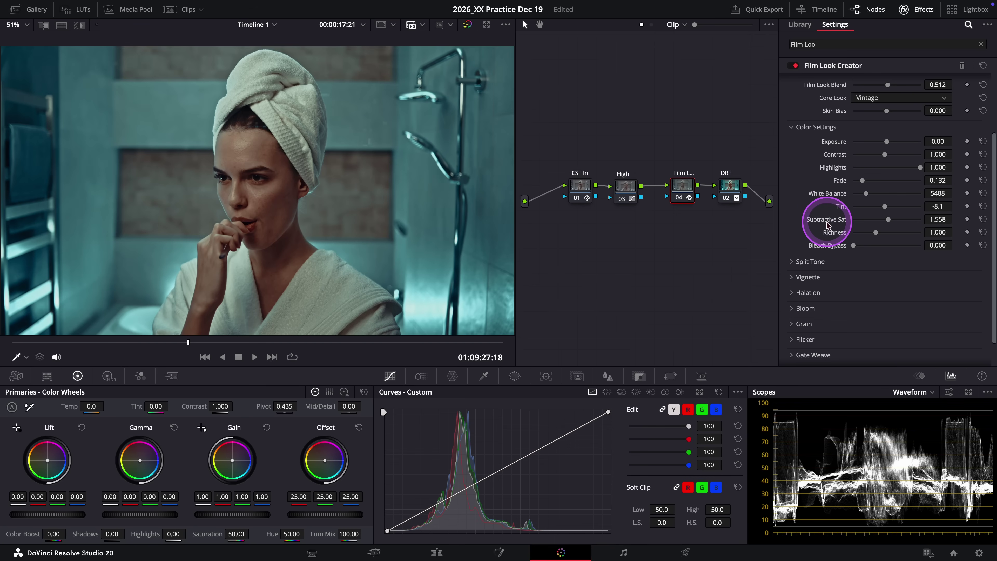
Enable the Film Look Creator's vignette
scroll(828, 224, "down", 1)
scroll(828, 224, "down", 2)
left_click(803, 245)
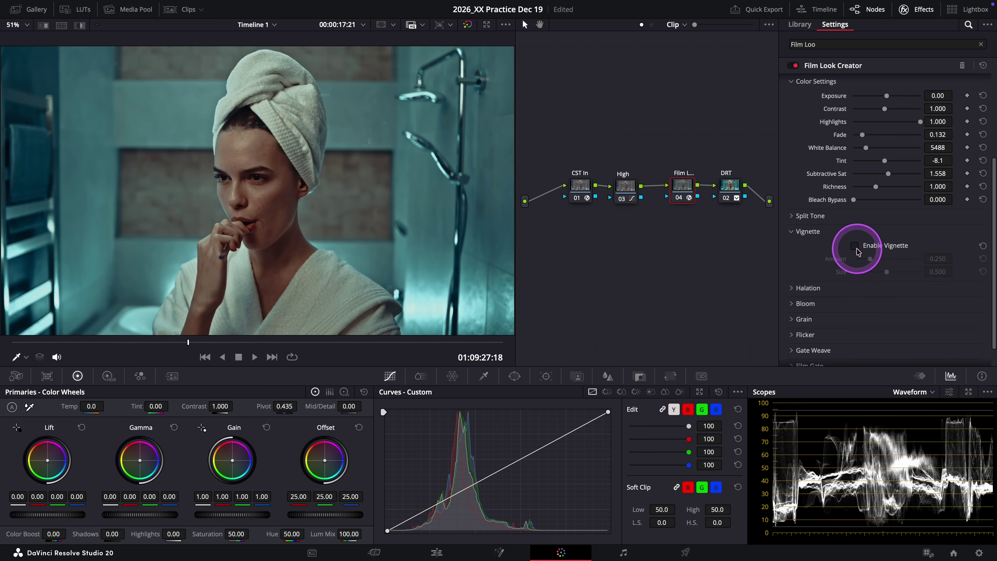
left_click(854, 246)
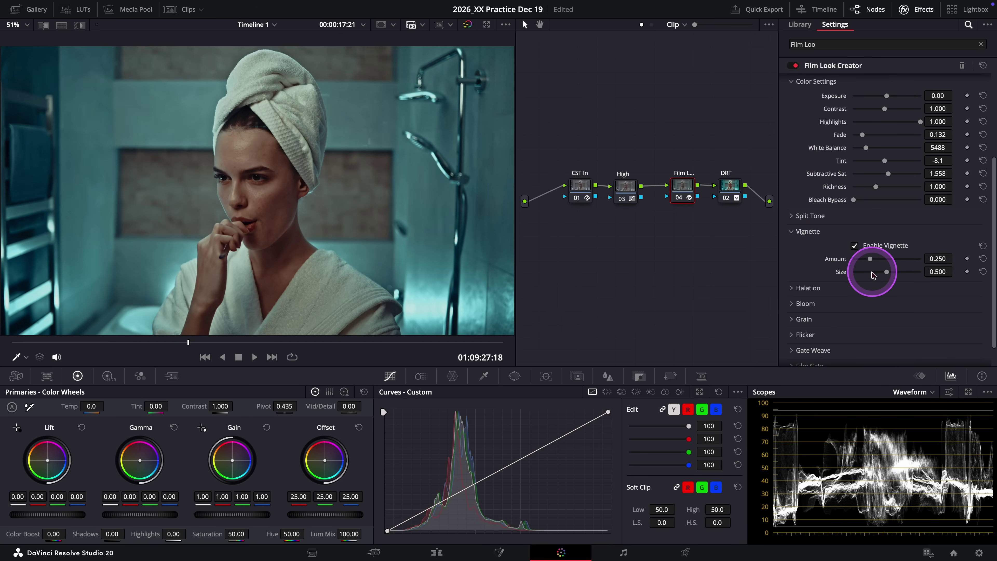
left_click(793, 231)
Enable halation and raise Halation Amount to about 0.659
left_click(791, 263)
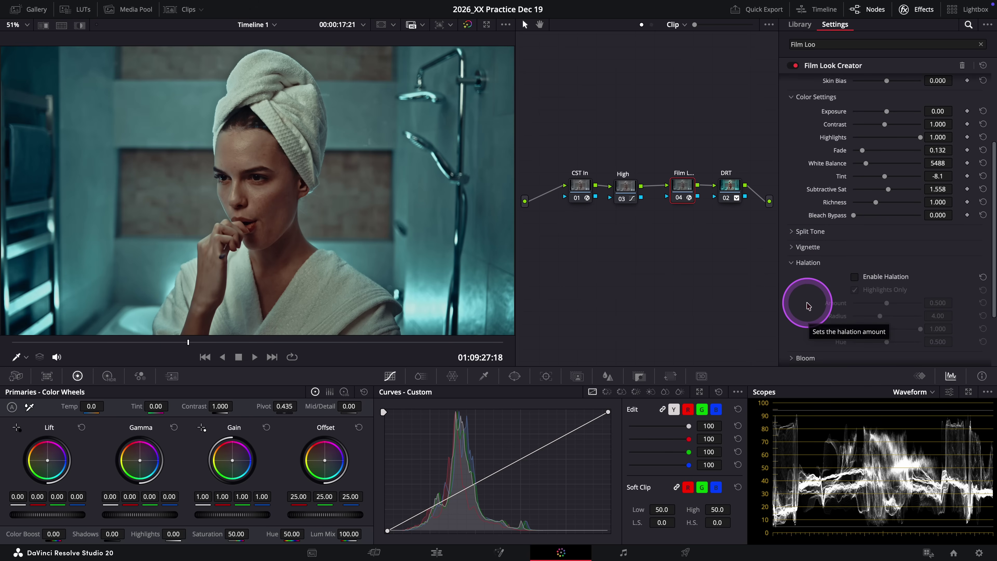
left_click(855, 277)
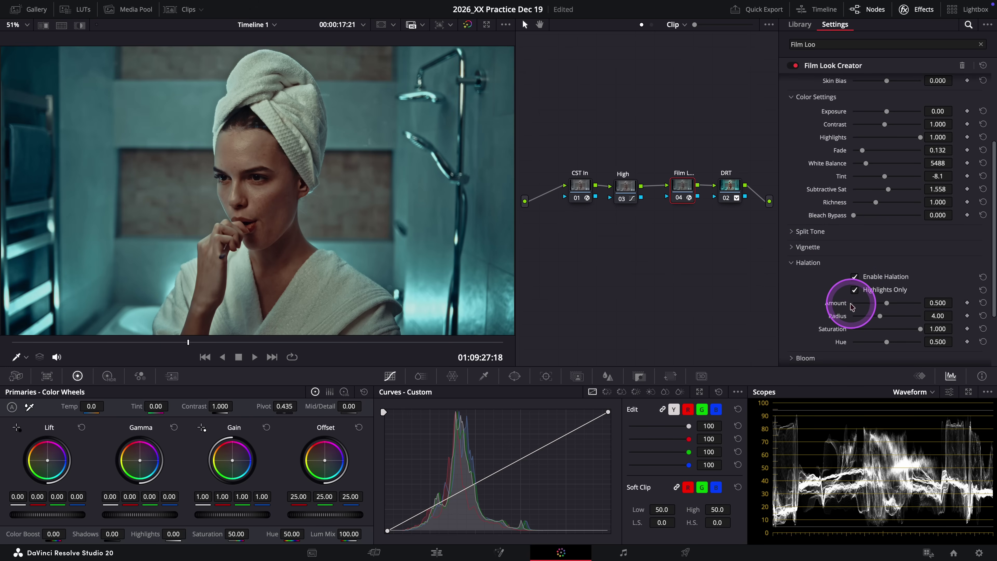
left_click_drag(886, 303, 894, 304)
left_click(598, 236)
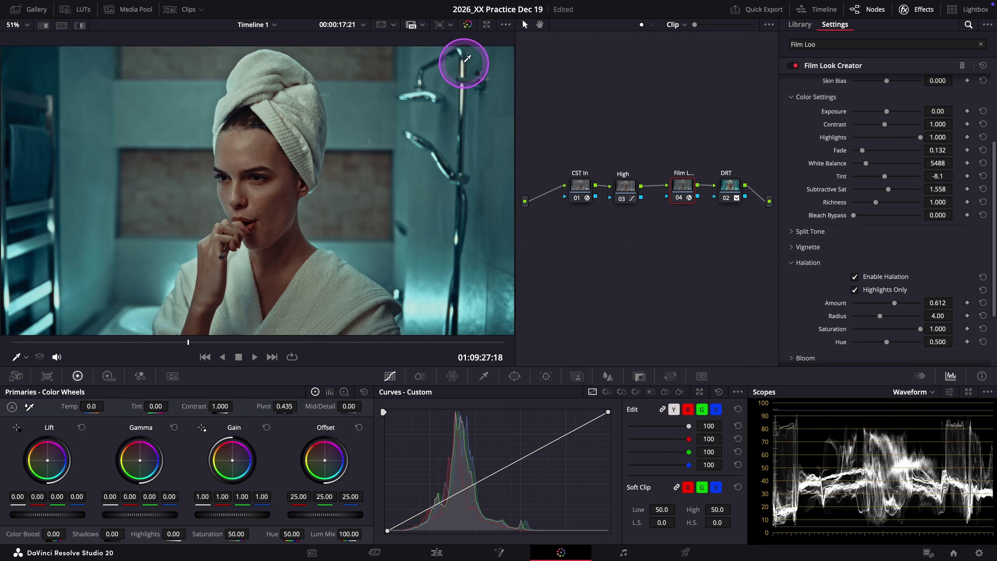
scroll(461, 67, "up", 10)
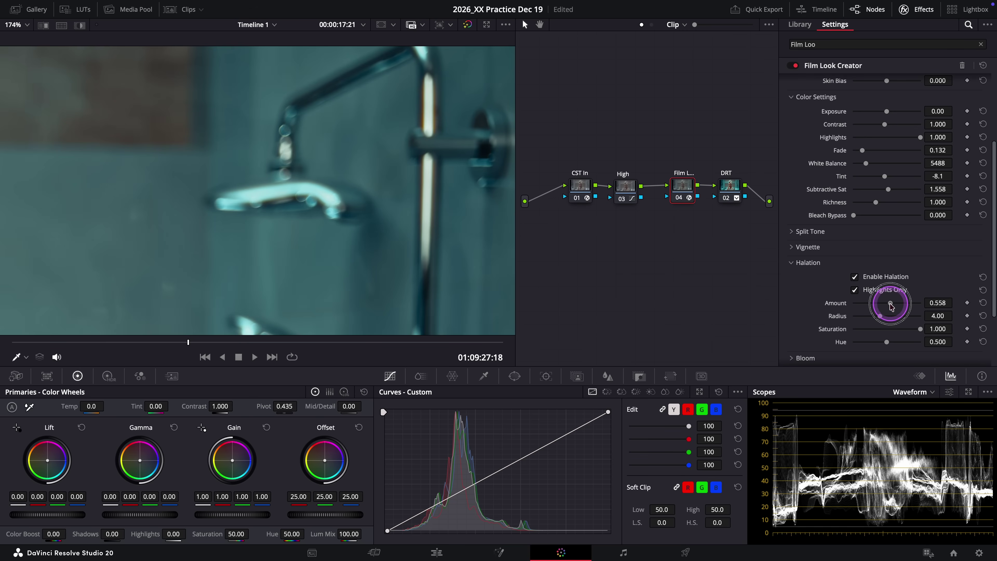
mouse_move(894, 303)
left_mouse_down()
mouse_move(913, 304)
mouse_move(898, 305)
left_mouse_up()
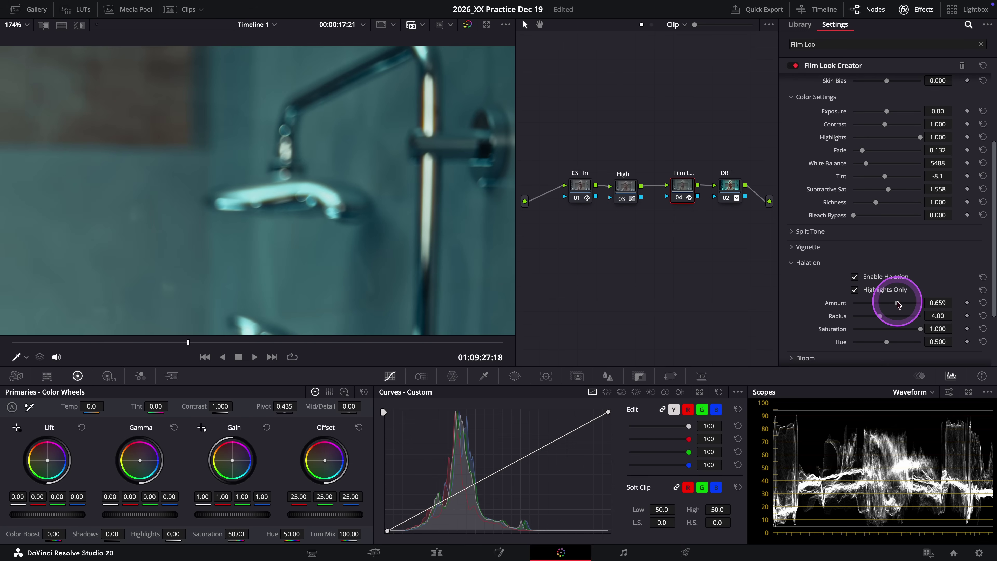
scroll(314, 200, "down", 10)
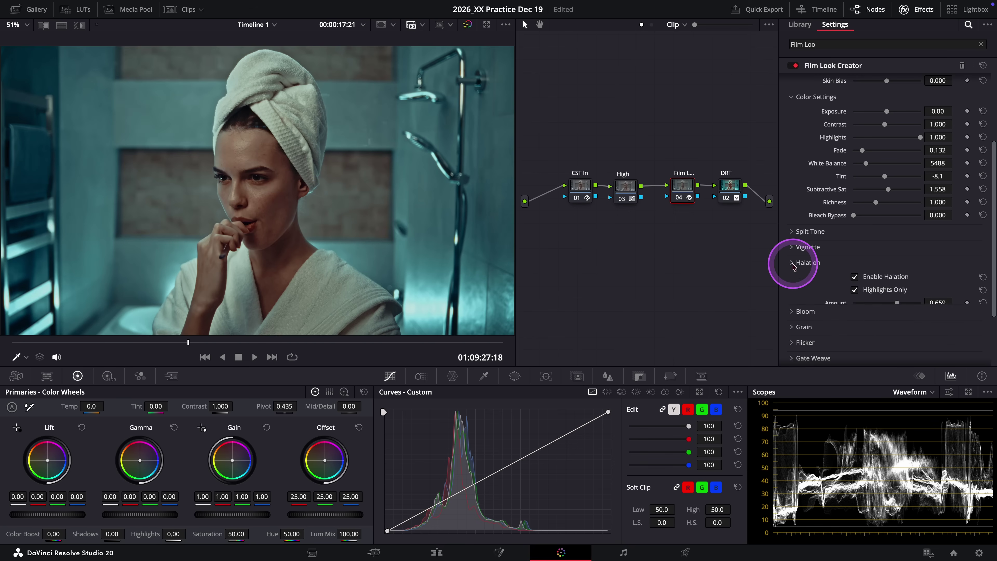
left_click(807, 262)
Turn on bloom and enable 35mm film grain at Amount 0.300
left_click(805, 278)
left_click(855, 292)
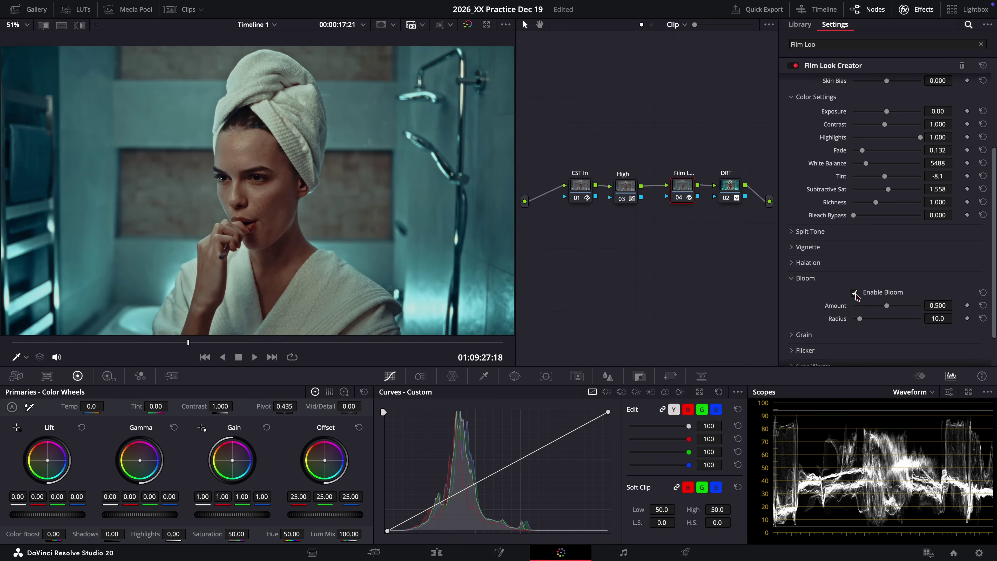
left_click(805, 277)
left_click(803, 294)
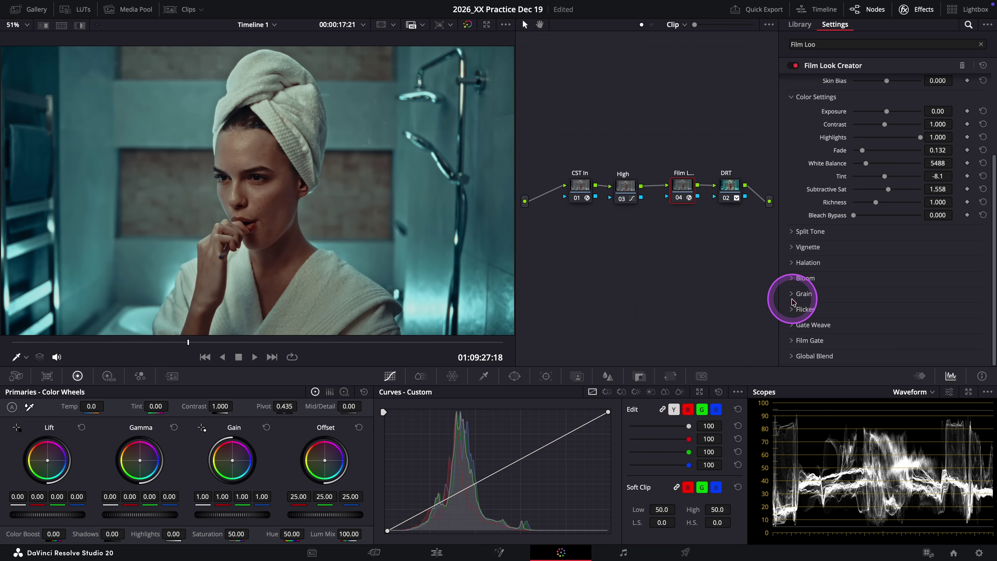
left_click(854, 308)
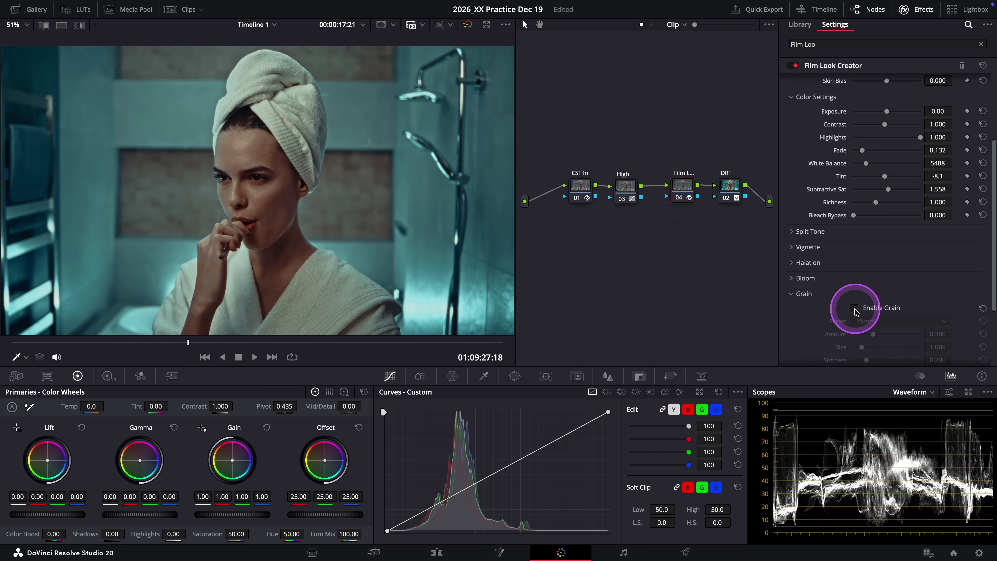
left_click(835, 314)
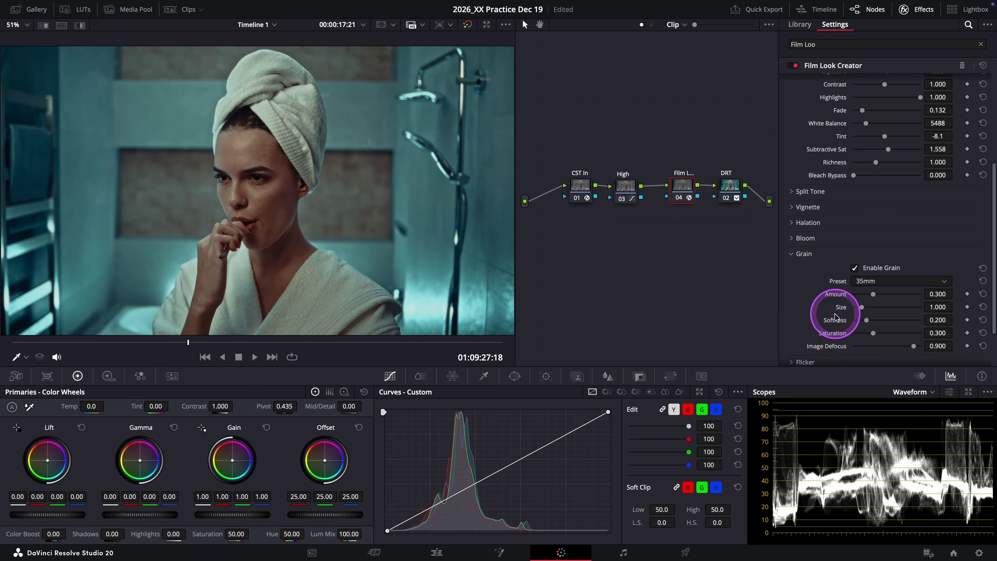
scroll(836, 317, "down", 3)
key("alt+f")
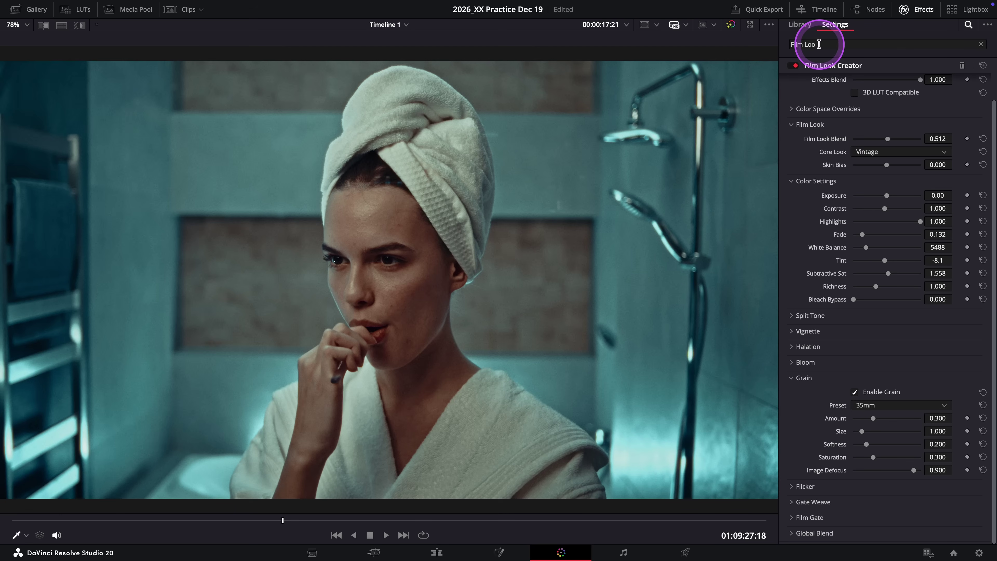
left_click(793, 66)
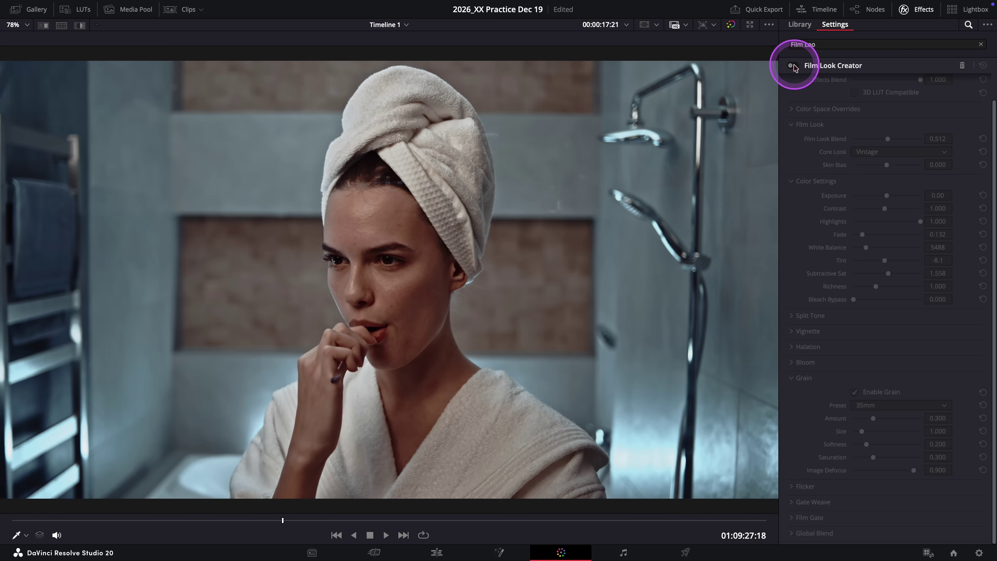
left_click(793, 66)
left_click(792, 65)
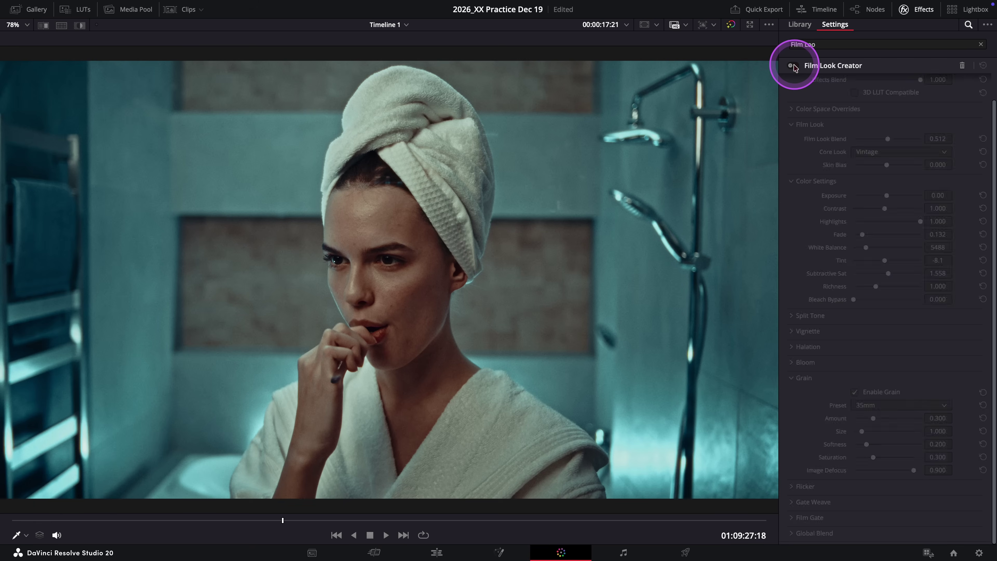
left_click(793, 66)
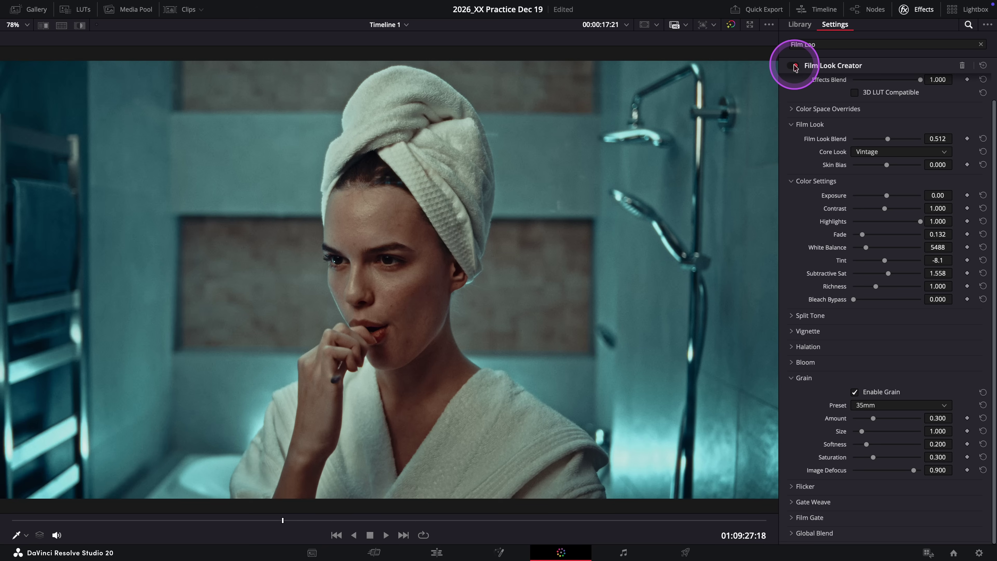
key("alt+f")
Insert a new node before the Film Look Creator and label it 'Glow'
right_click(681, 191)
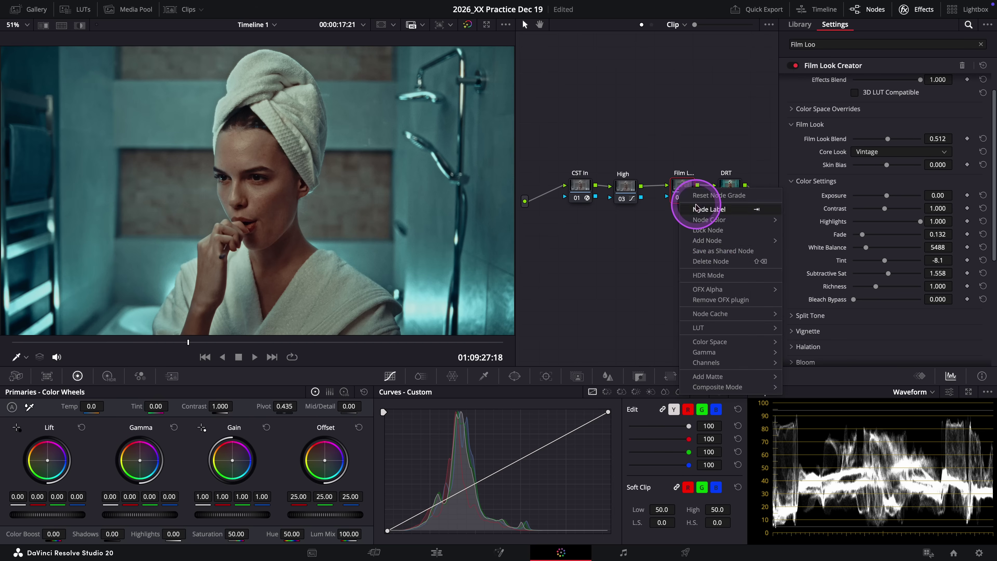
left_click(823, 247)
right_click(649, 252)
left_click(694, 363)
type("Gl")
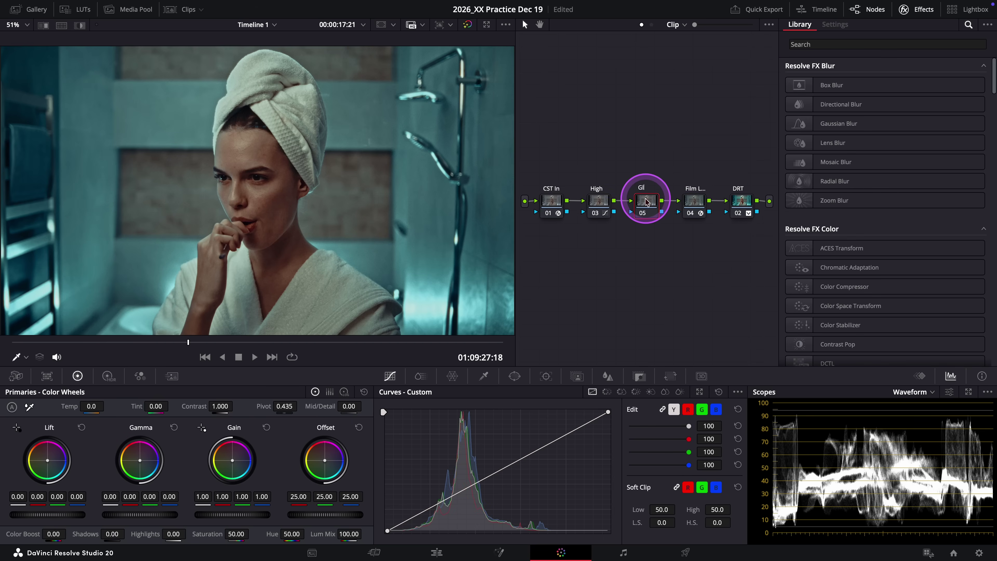
type("ow")
key("Return")
Apply the Resolve FX Glow effect to the Glow node and enlarge the viewer
left_click(834, 43)
type("Glow")
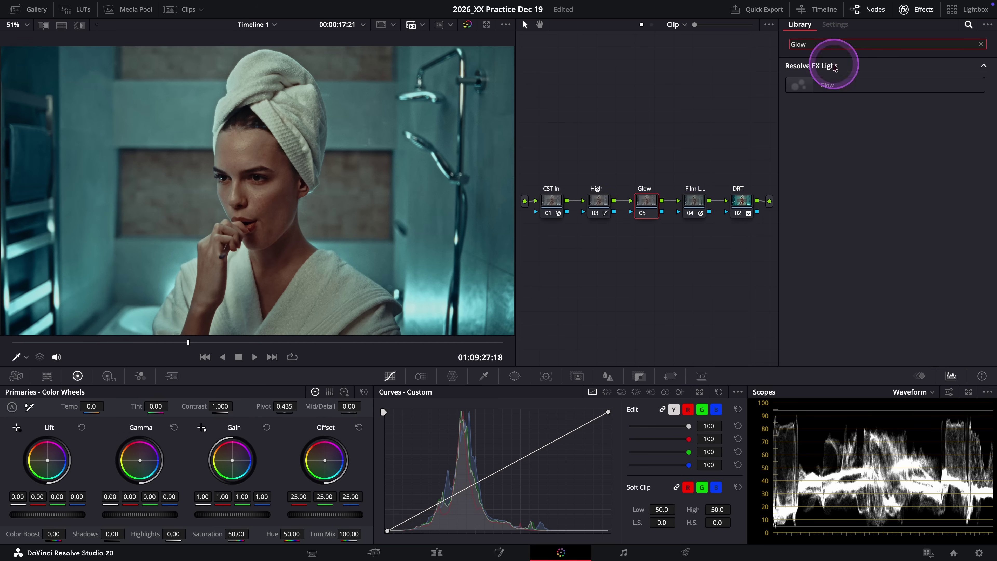
left_click_drag(834, 68, 646, 200)
key("alt+f")
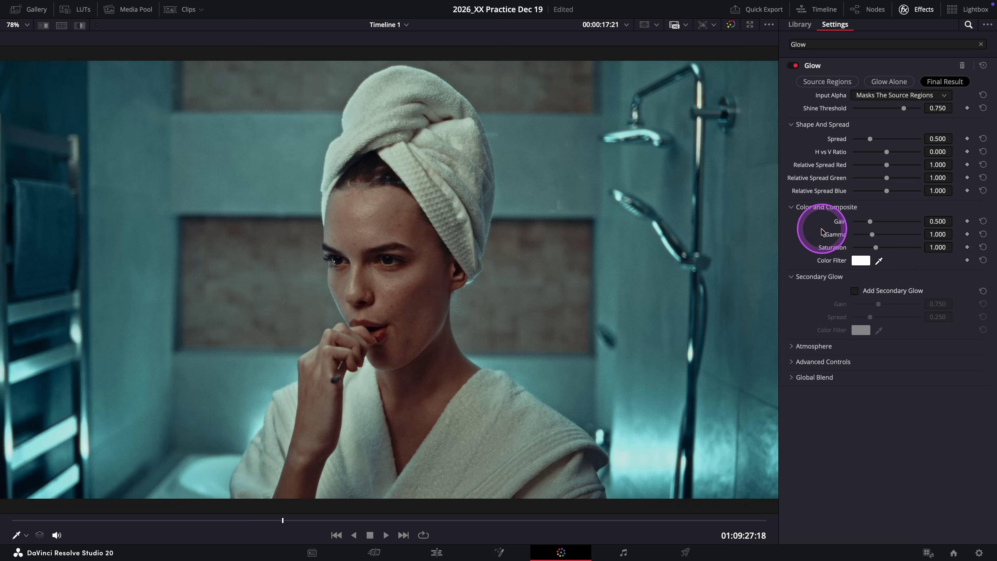
Set the glow Composite Type to Softlight and lower Shine Threshold to 0.240 in Source Regions view
left_click(822, 362)
left_click(887, 389)
left_click(879, 496)
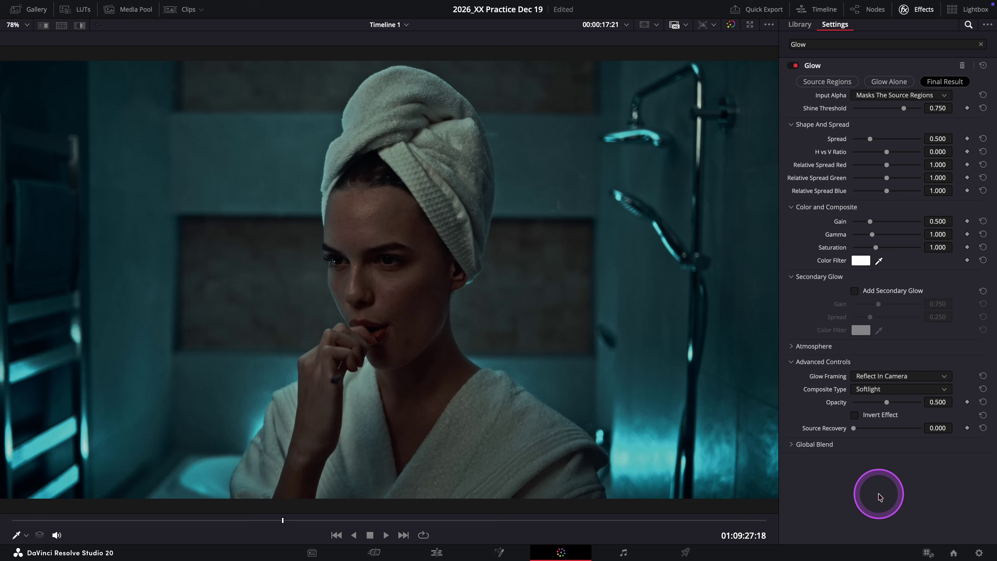
left_click(835, 82)
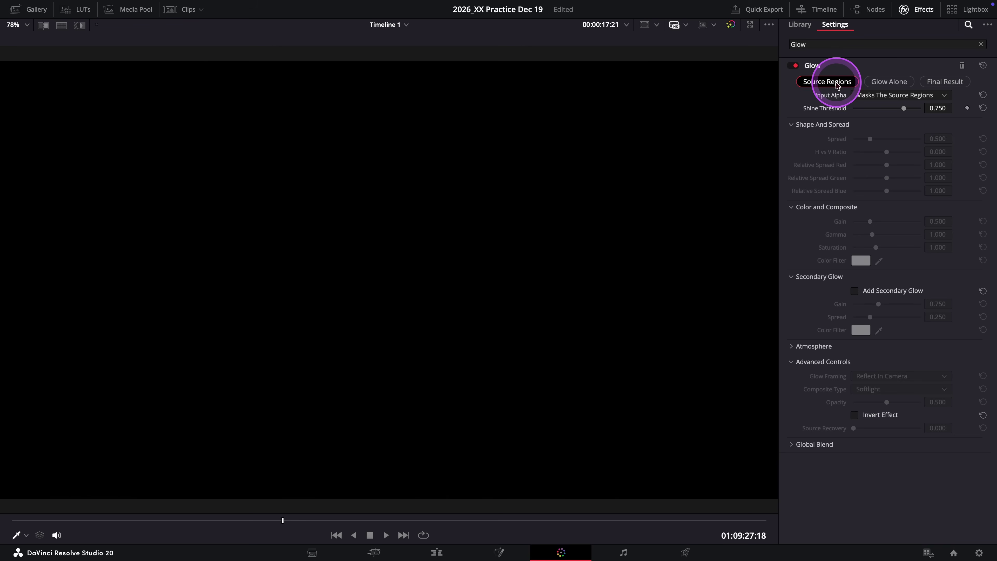
left_click_drag(903, 111, 870, 112)
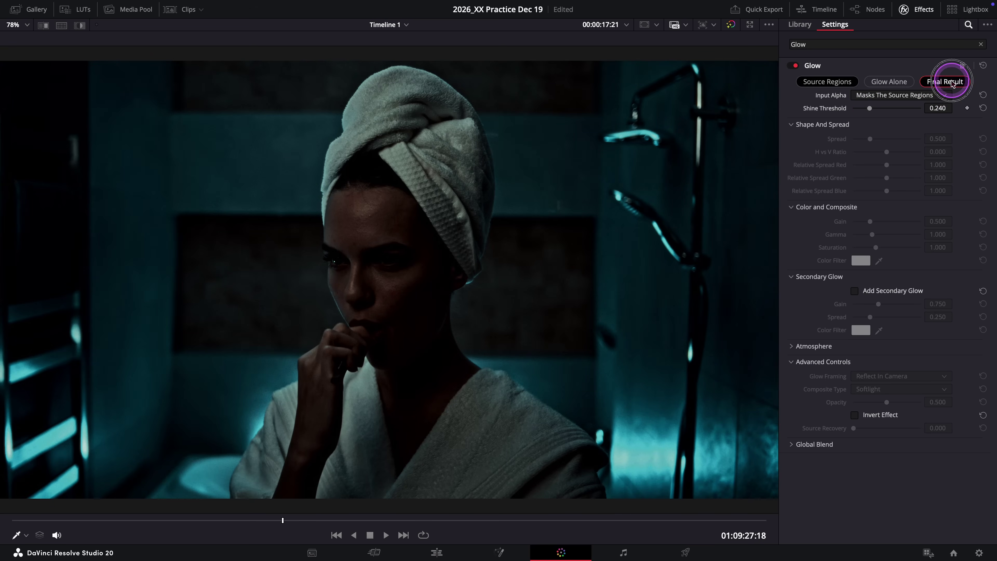
Set Glow Spread 1.705, Gain 0.465, Gamma 1.459 and Saturation 0.581
left_click(951, 82)
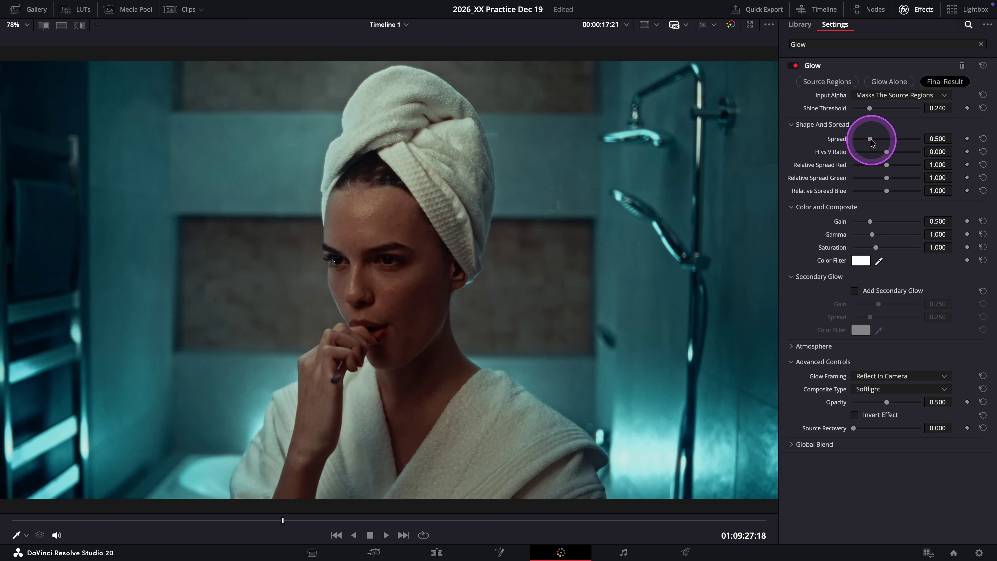
left_click_drag(871, 140, 911, 142)
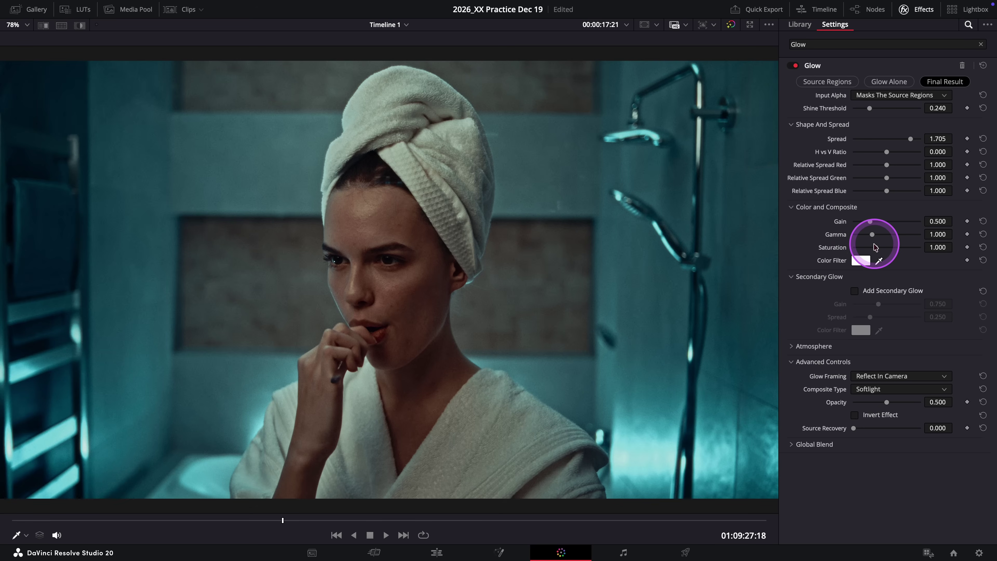
left_click_drag(870, 222, 883, 236)
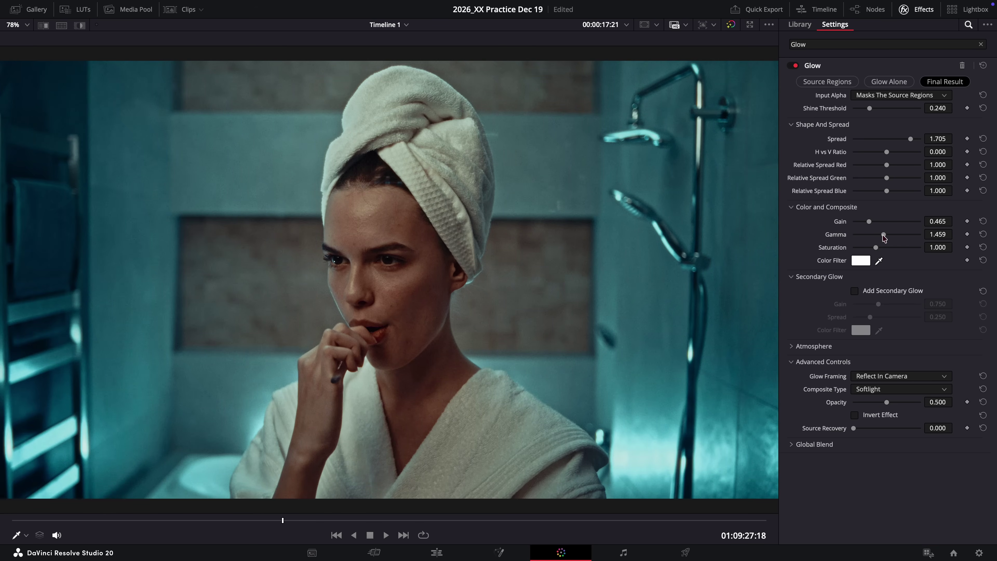
left_click(878, 253)
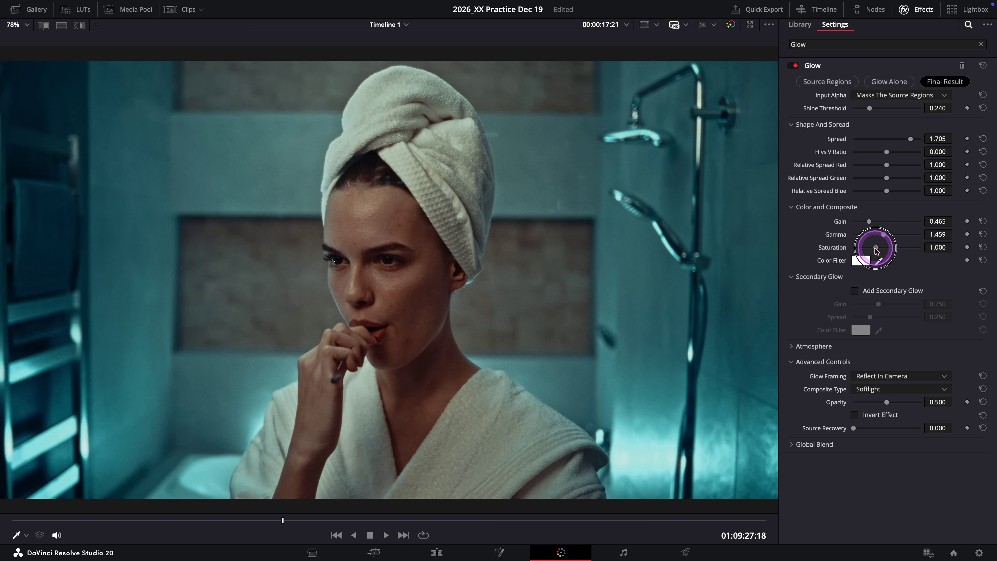
left_click_drag(876, 248, 872, 248)
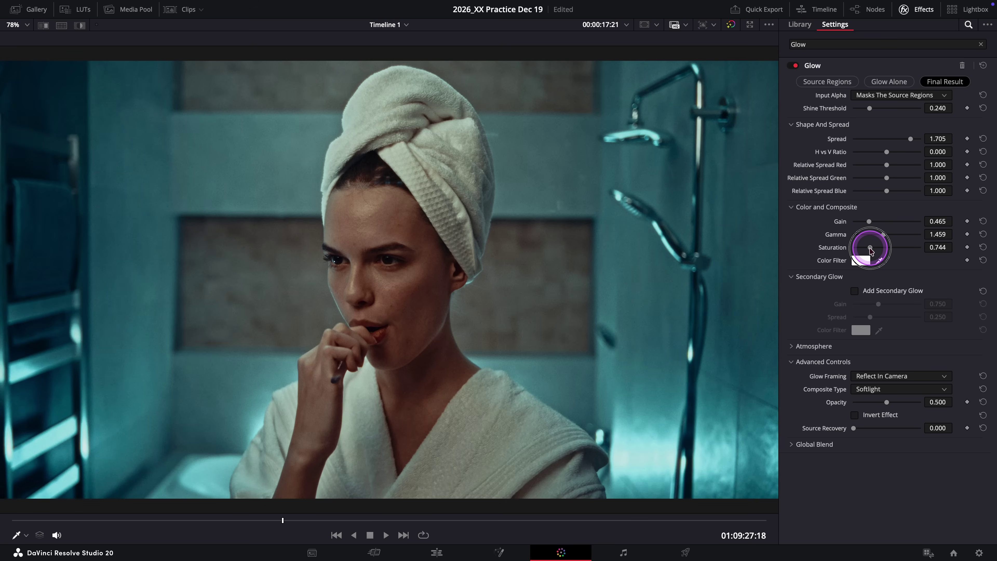
left_click_drag(870, 249, 865, 249)
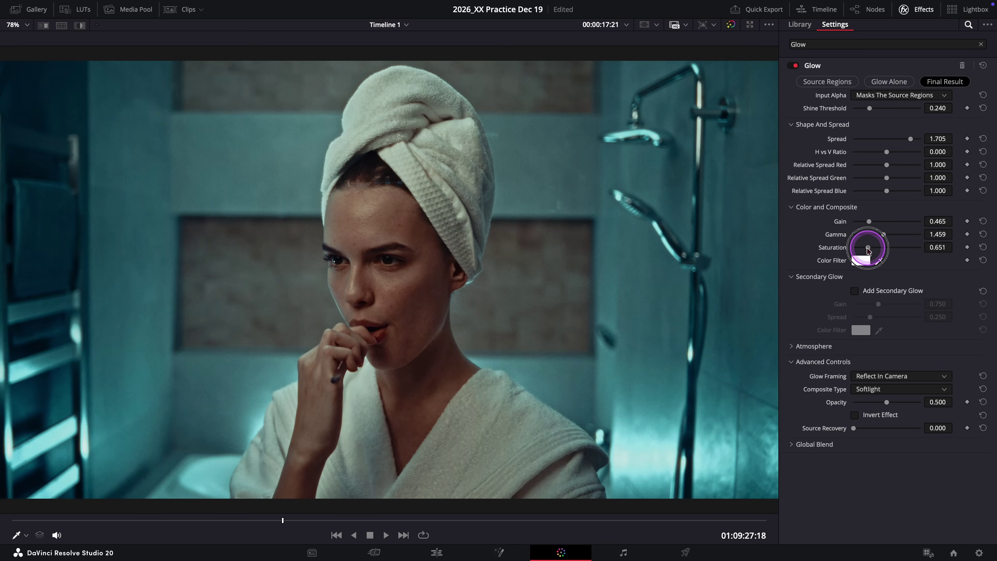
left_click_drag(866, 250, 866, 250)
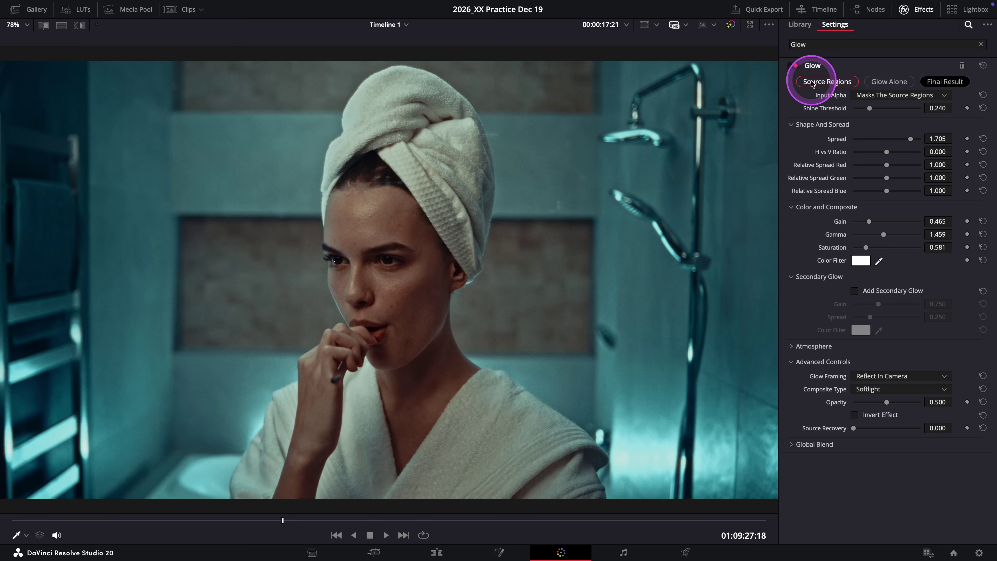
Disable the Glow effect using the enable dot on its header
left_click(794, 66)
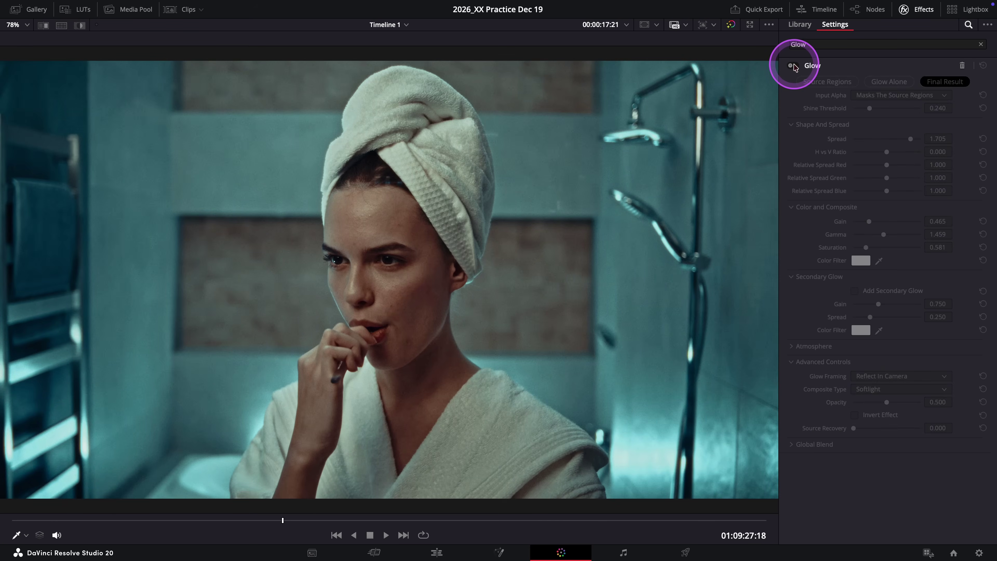